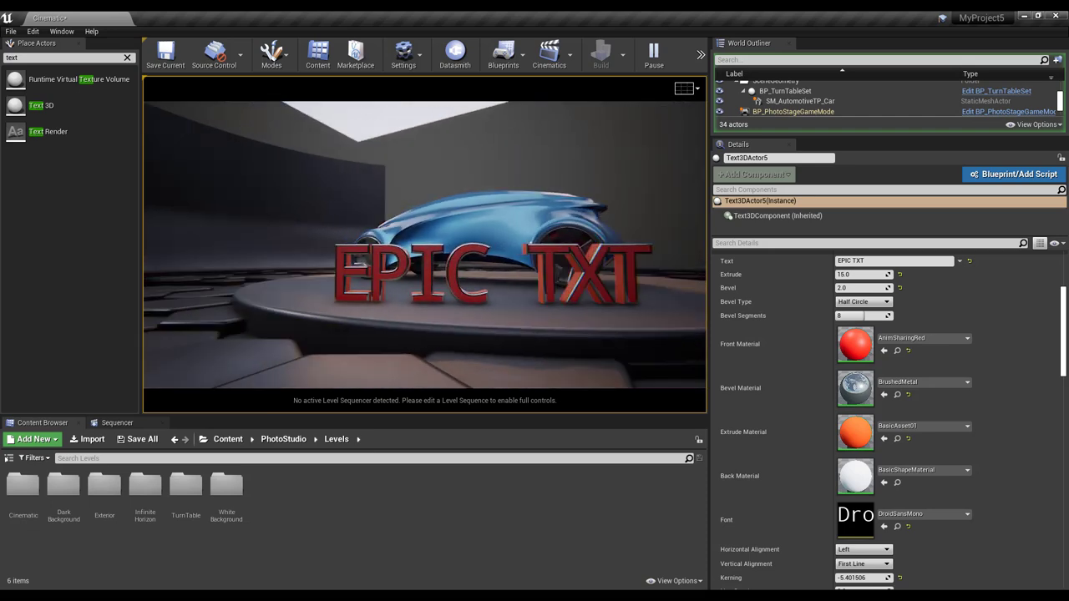
- Stop the preview, select Text3DActor5 and change its text to 'EPIC TXT'
{"action": "key", "text": "Escape"}
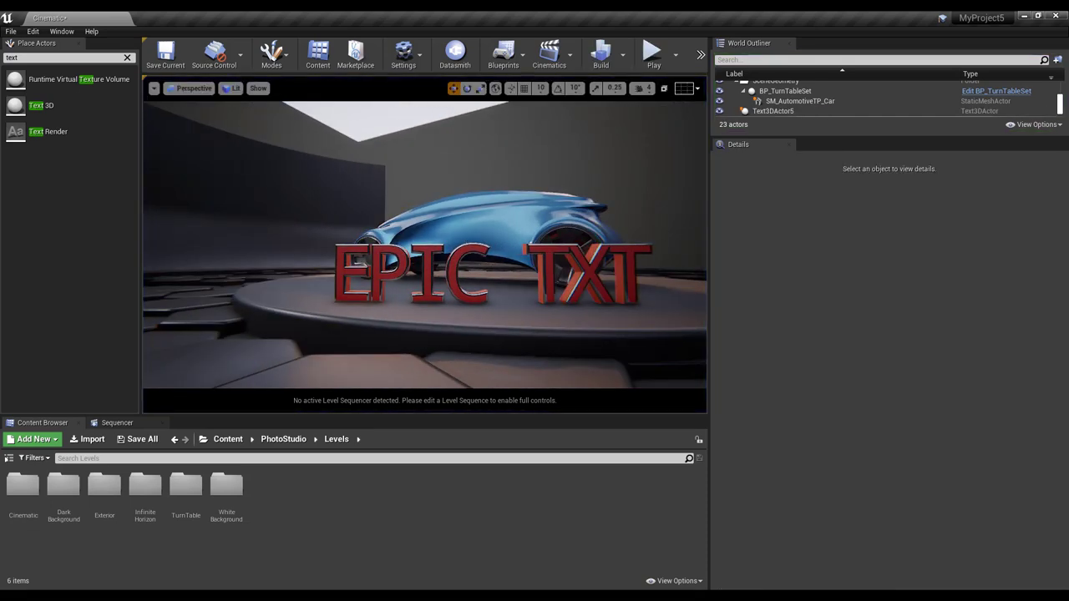
{"action": "left_click", "coordinate": [428, 276]}
{"action": "right_click", "coordinate": [459, 280]}
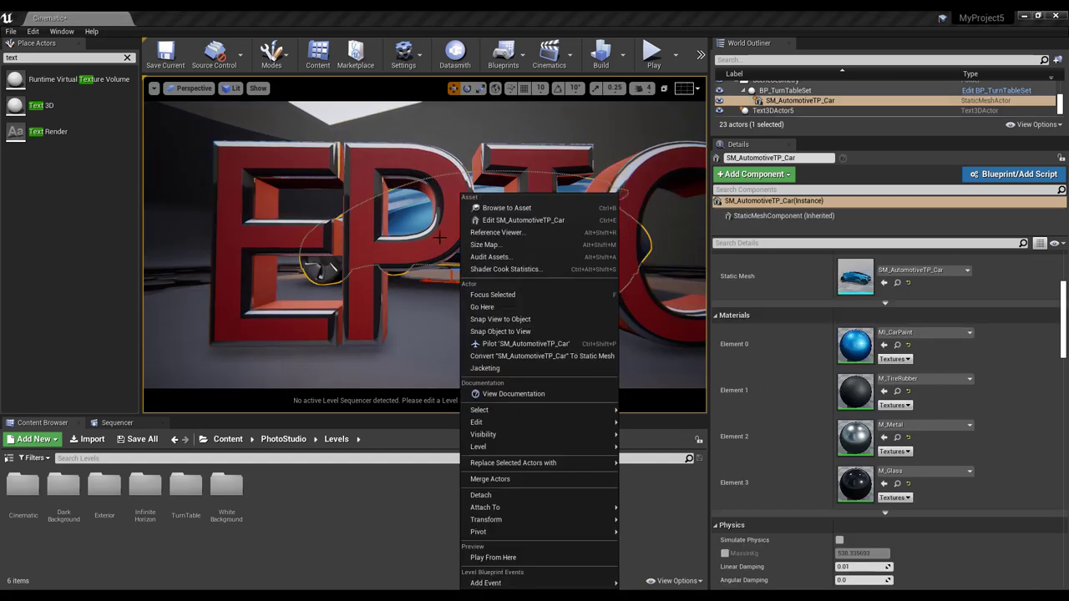
{"action": "key", "text": "Escape"}
{"action": "left_click", "coordinate": [459, 281]}
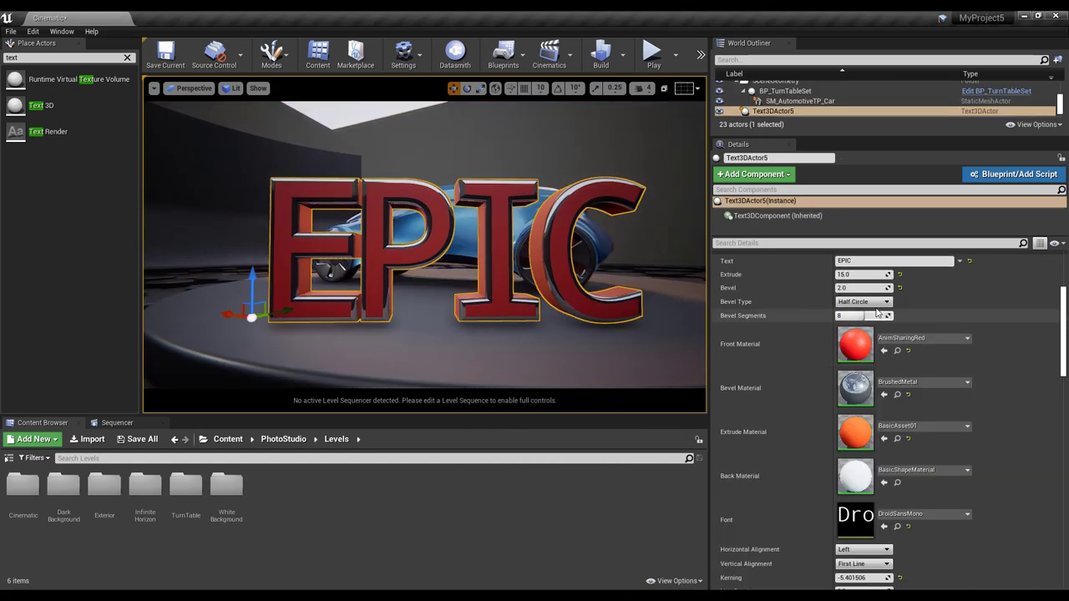
{"action": "key", "text": "Return"}
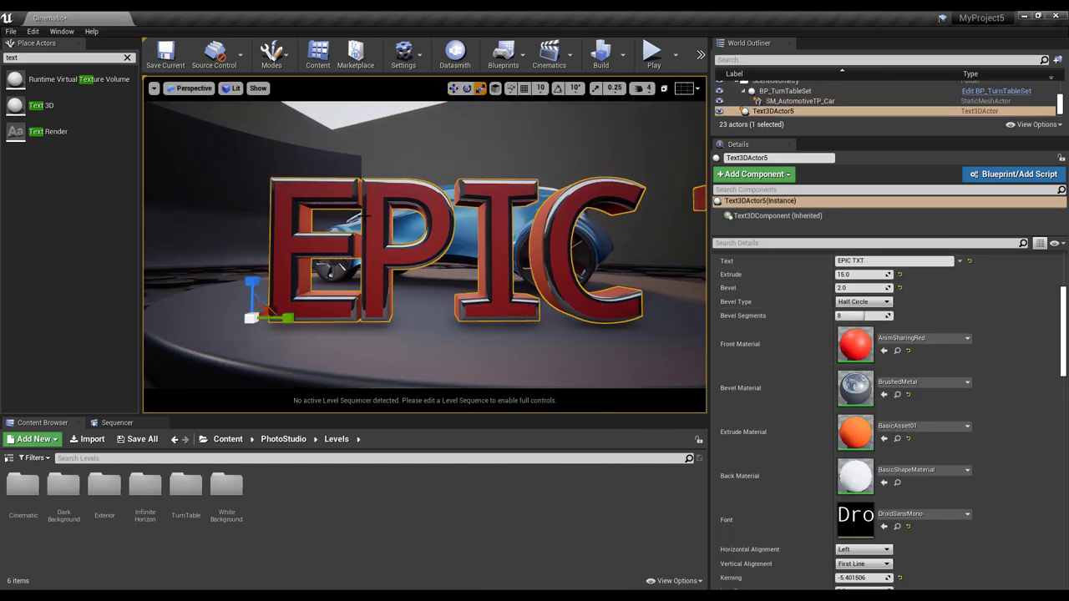
{"action": "scroll", "coordinate": [434, 107], "scroll_direction": "down", "scroll_amount": 3}
{"action": "key", "text": "r"}
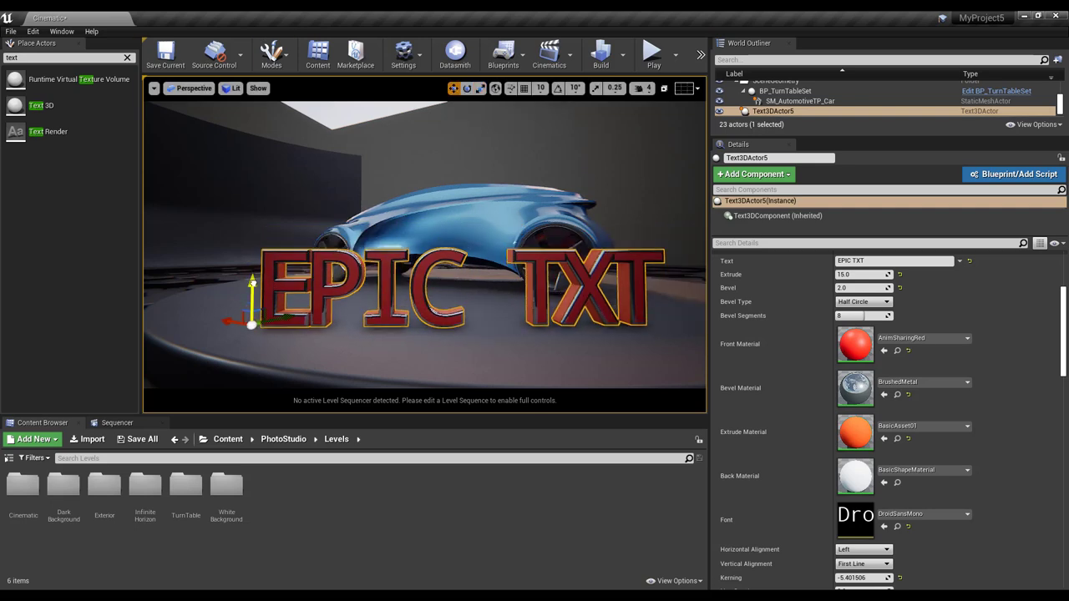
- Preview the 'EPIC TXT' text in play mode, then stop with Esc
{"action": "left_click", "coordinate": [653, 56]}
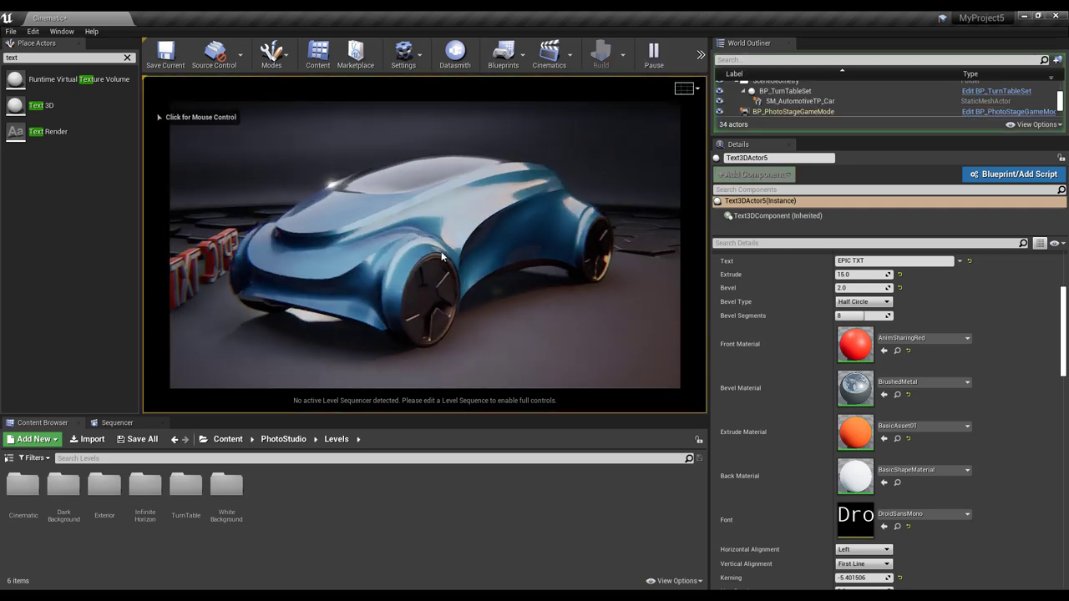
{"action": "left_click", "coordinate": [662, 202]}
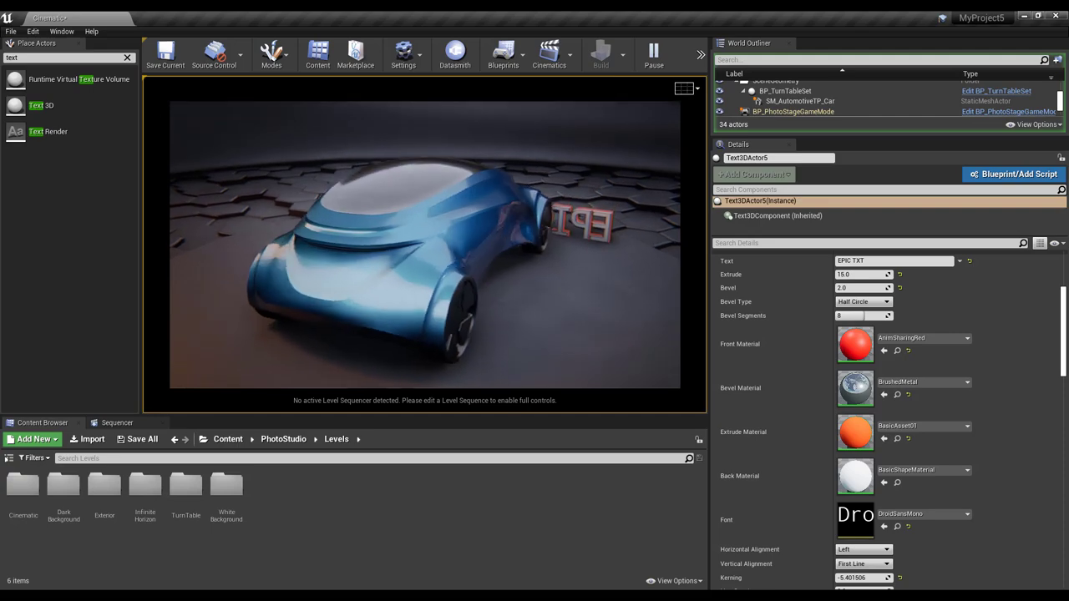
{"action": "key", "text": "Escape"}
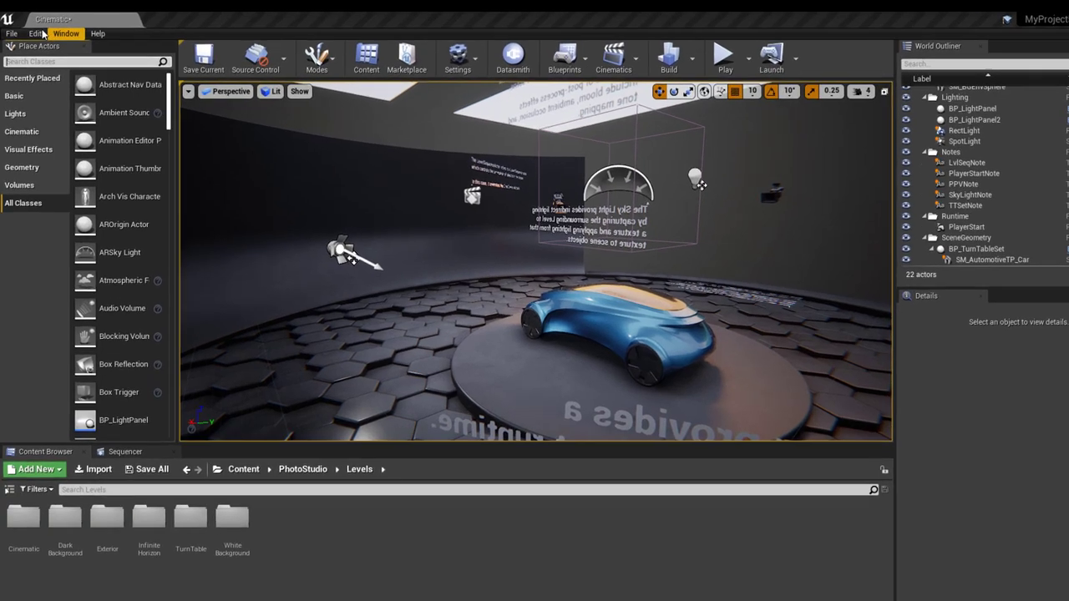
- Open Settings > Plugins and filter for 'text' to find the enabled Text 3D plugin
{"action": "left_click", "coordinate": [34, 31]}
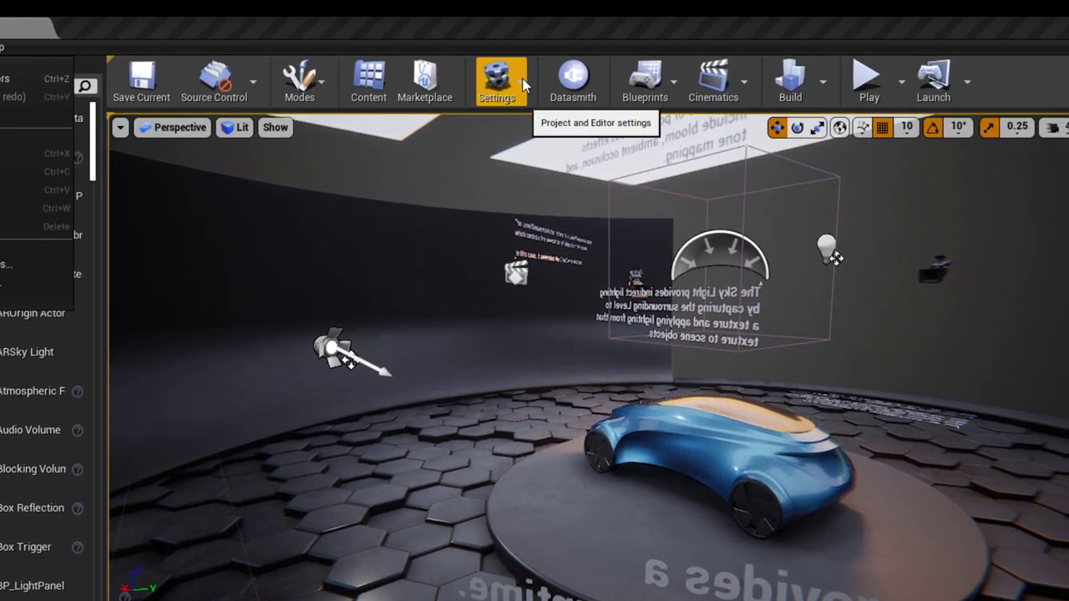
{"action": "left_click", "coordinate": [493, 79]}
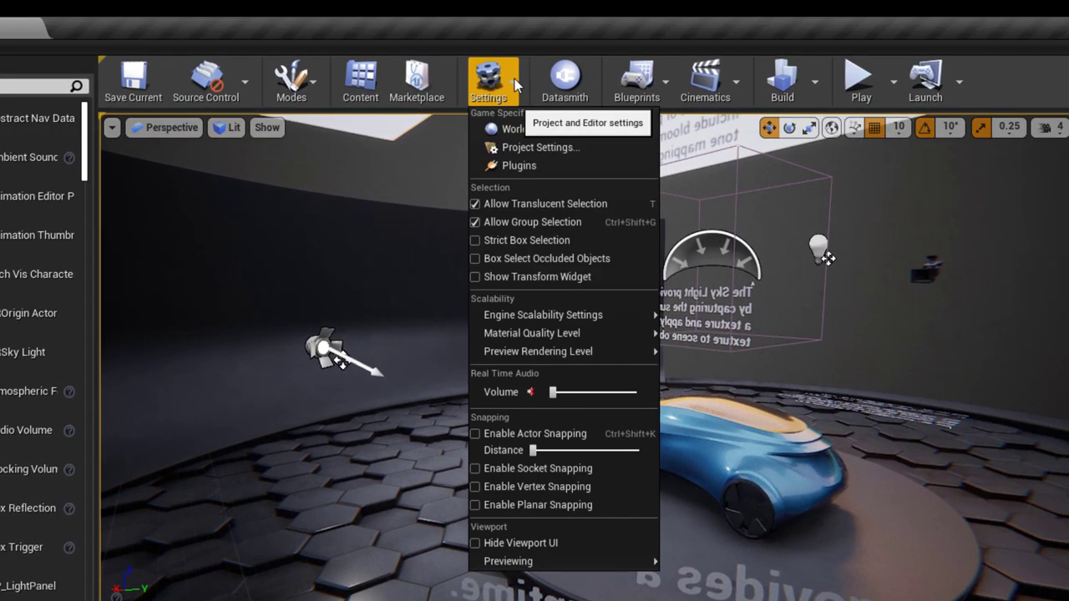
{"action": "left_click", "coordinate": [500, 162]}
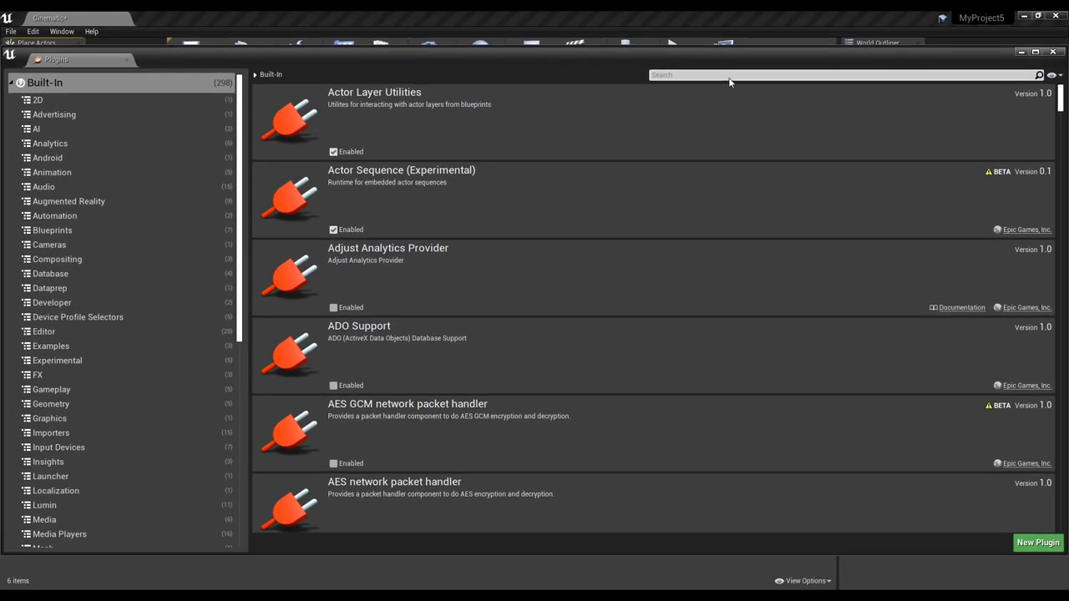
{"action": "left_click", "coordinate": [730, 75]}
{"action": "type", "text": "text"}
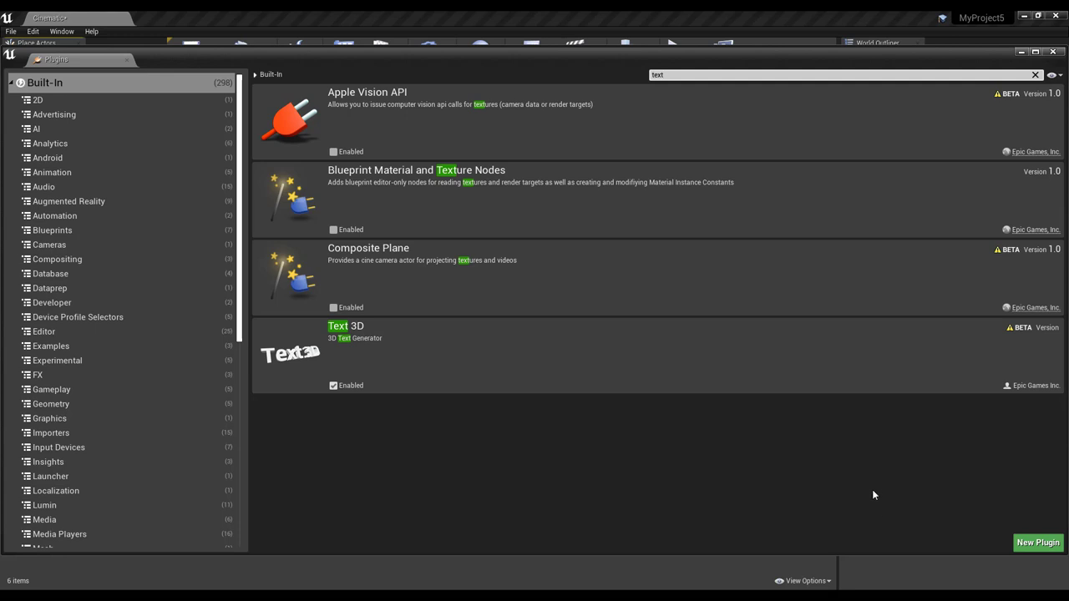
- Close the Plugins tab and browse the Place Actors categories
{"action": "left_click", "coordinate": [1052, 52]}
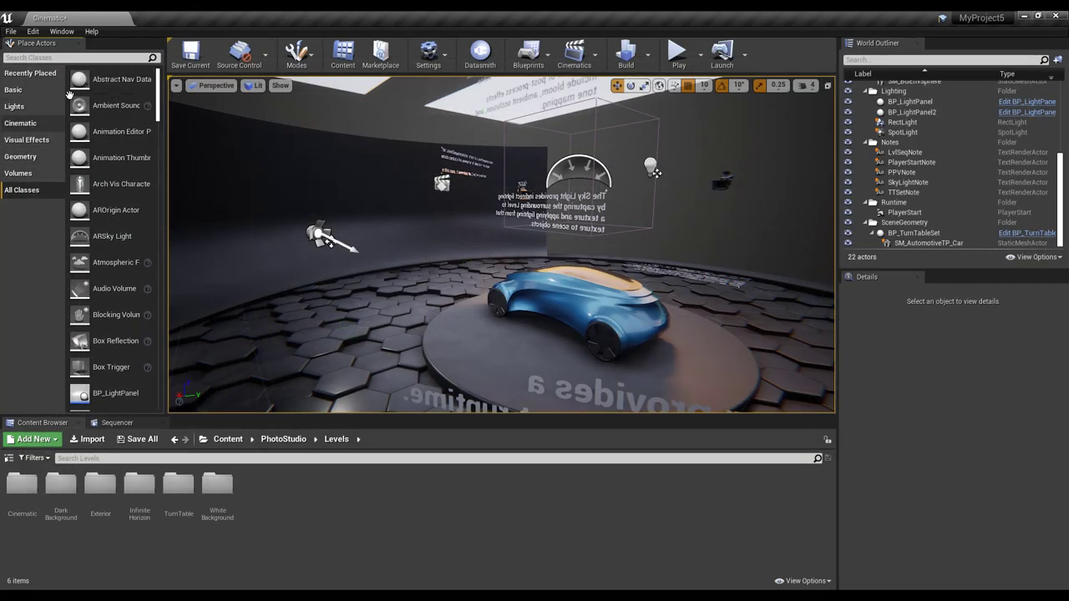
{"action": "left_click", "coordinate": [74, 57]}
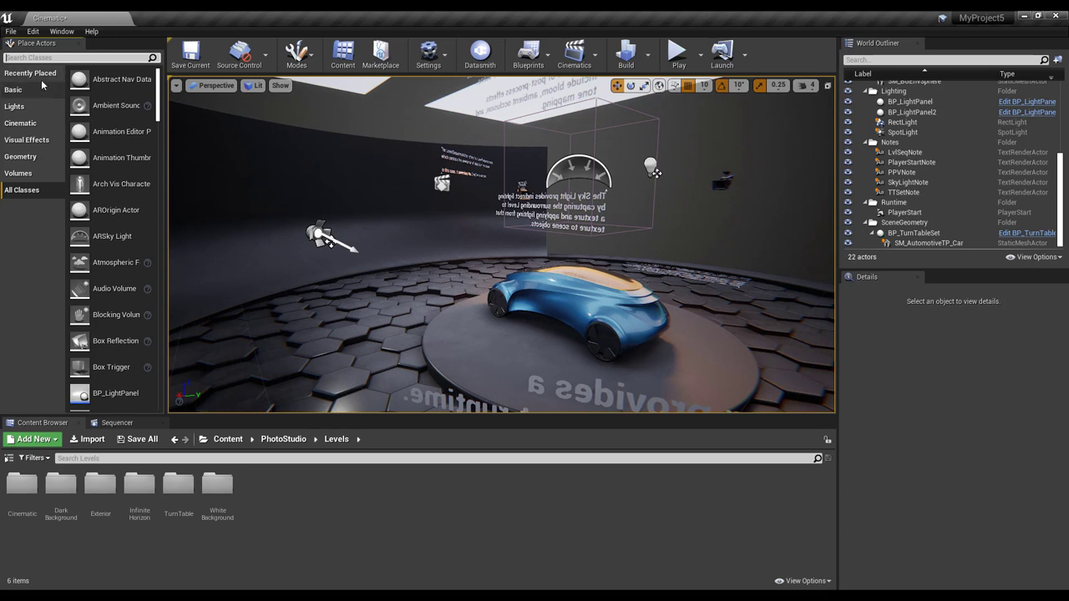
{"action": "left_click", "coordinate": [40, 77]}
{"action": "left_click", "coordinate": [30, 106]}
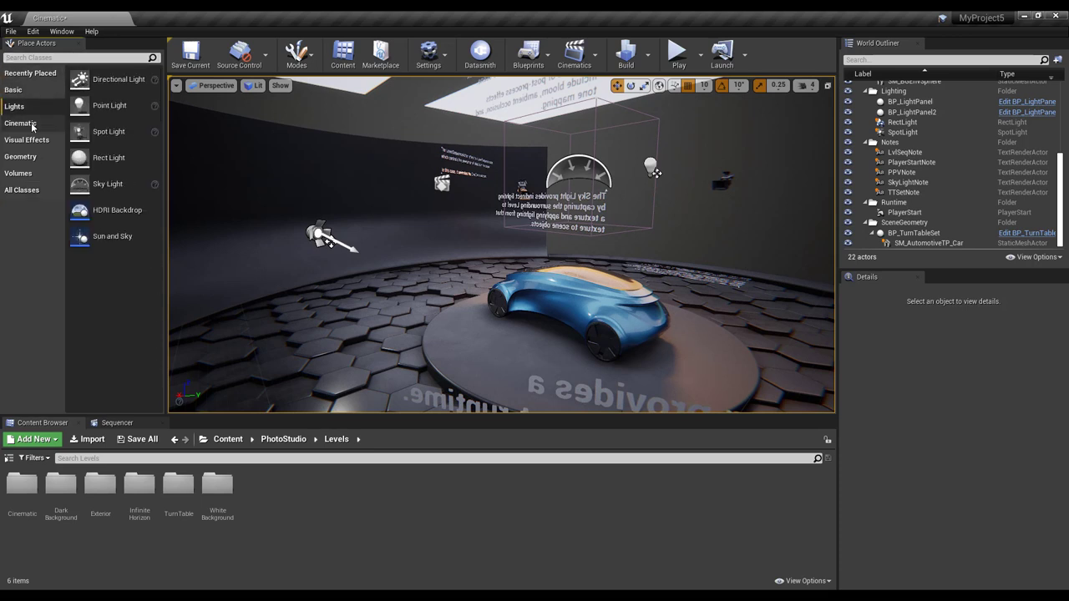
{"action": "left_click", "coordinate": [29, 139]}
{"action": "left_click", "coordinate": [35, 174]}
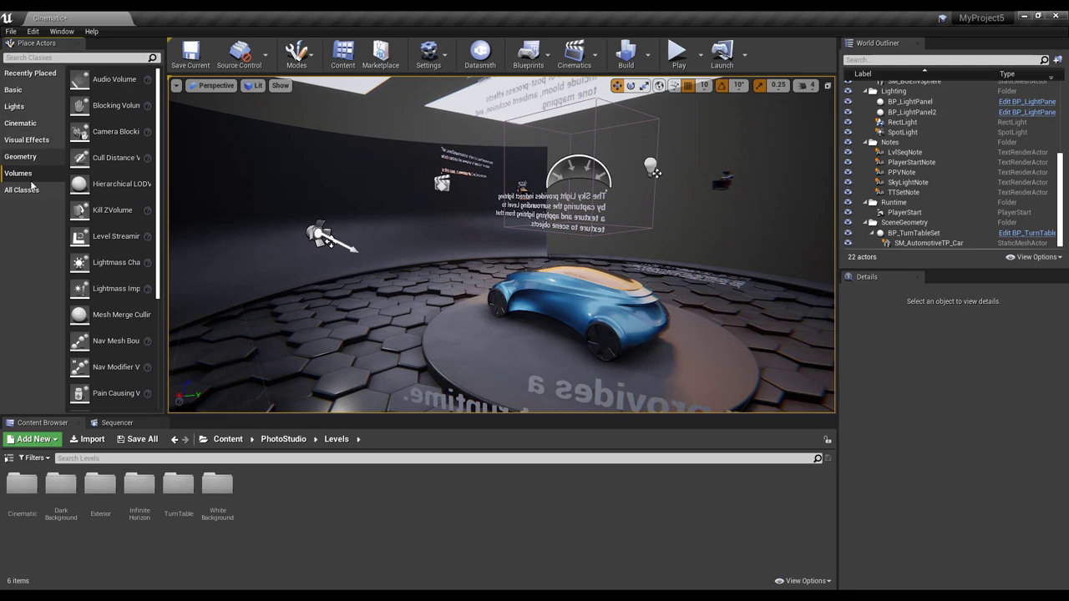
{"action": "left_click", "coordinate": [26, 193]}
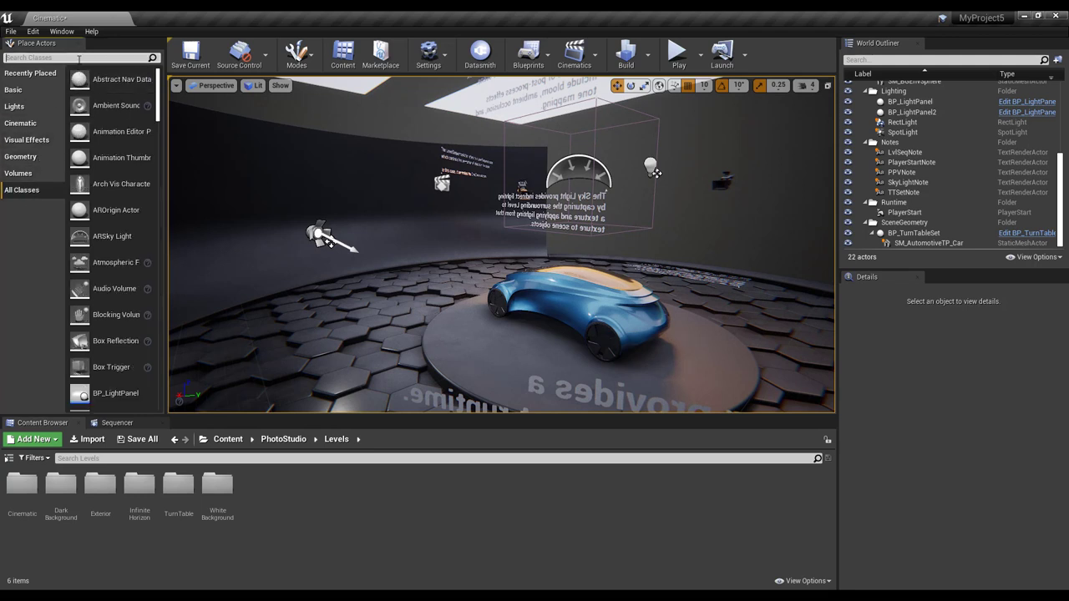
- Search Place Actors for 'text' to reveal the Text 3D actor
{"action": "type", "text": "ye"}
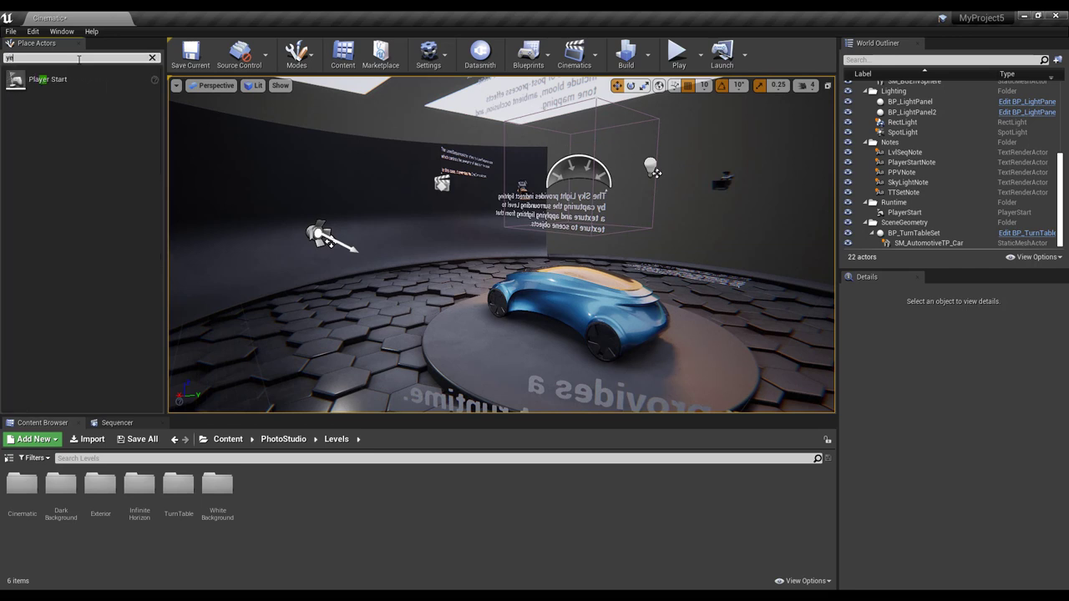
{"action": "key", "text": "BackSpace"}
{"action": "key", "text": "BackSpace"}
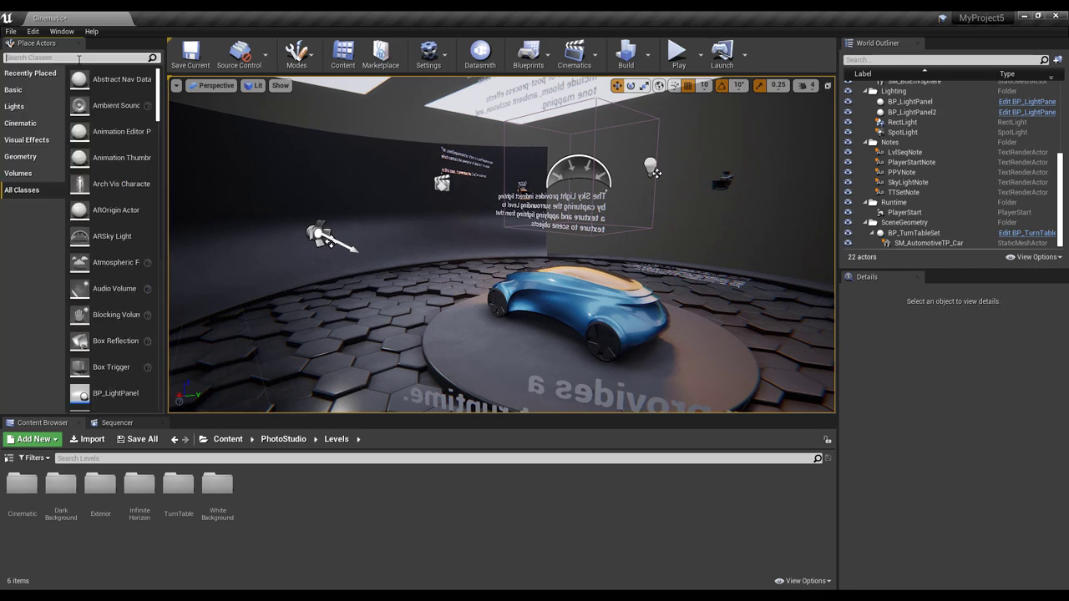
{"action": "type", "text": "text"}
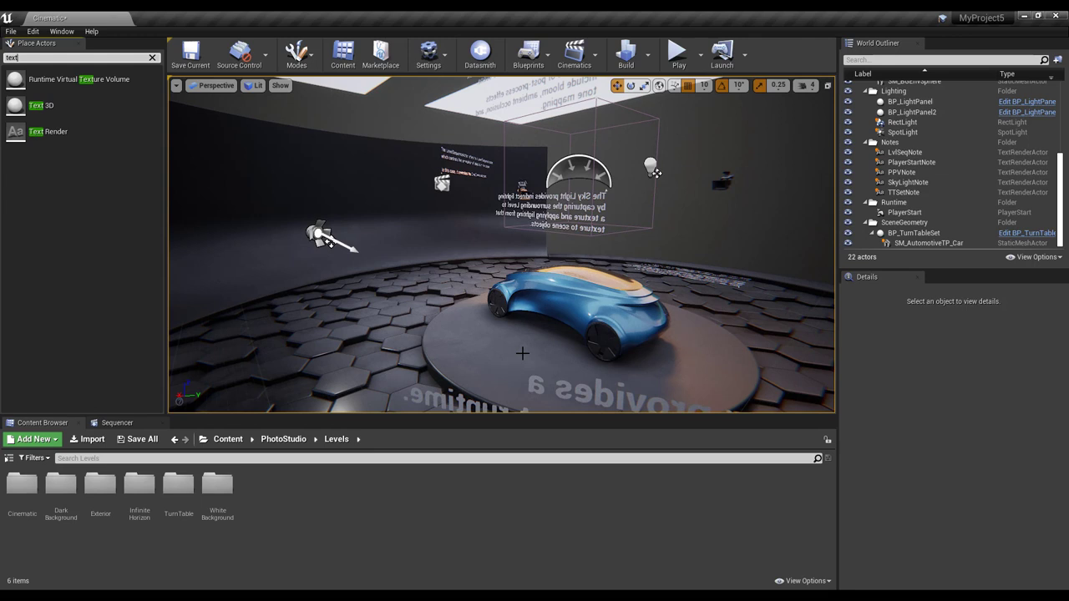
- Drop Text 3D actors beside the car, delete the extra copy, and select Text3DActor5
{"action": "left_click", "coordinate": [543, 317]}
{"action": "key", "text": "f"}
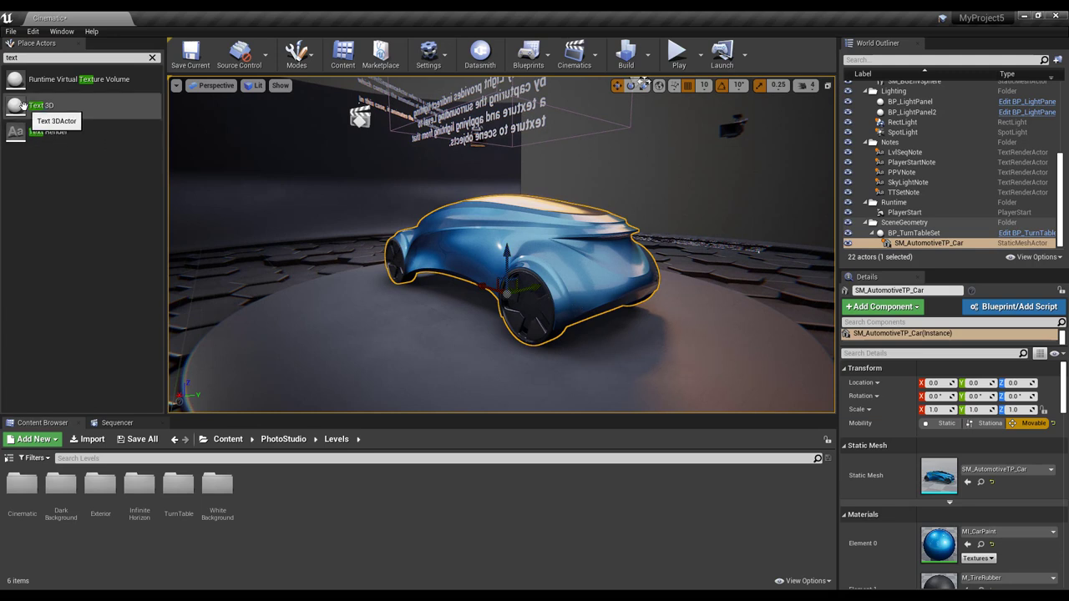
{"action": "mouse_move", "coordinate": [41, 105]}
{"action": "left_mouse_down"}
{"action": "mouse_move", "coordinate": [379, 307]}
{"action": "mouse_move", "coordinate": [321, 378]}
{"action": "mouse_move", "coordinate": [295, 383]}
{"action": "left_mouse_up"}
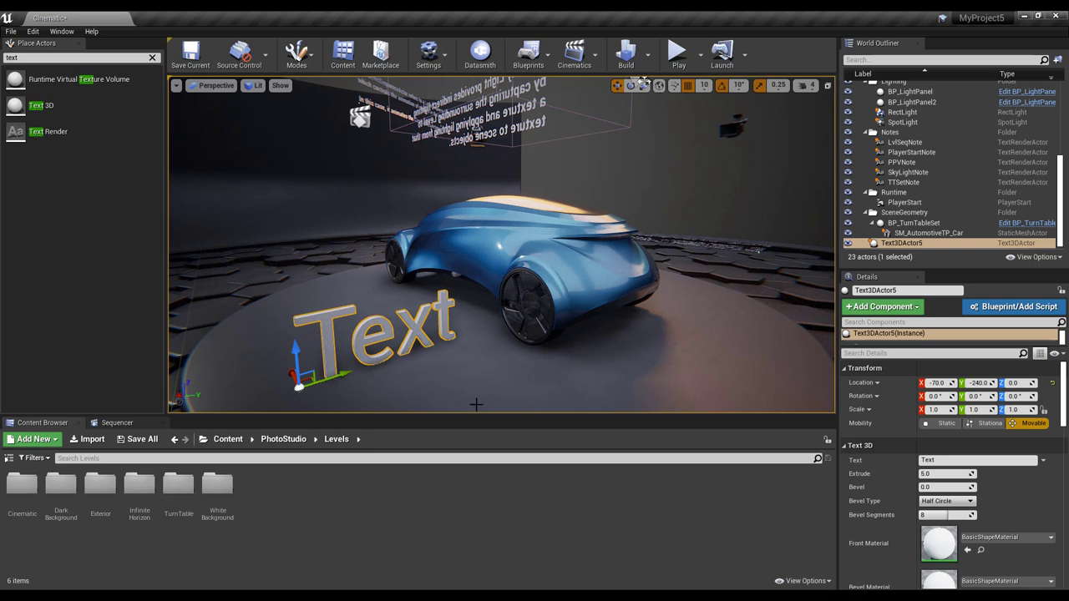
{"action": "left_click_drag", "start_coordinate": [40, 106], "coordinate": [618, 381]}
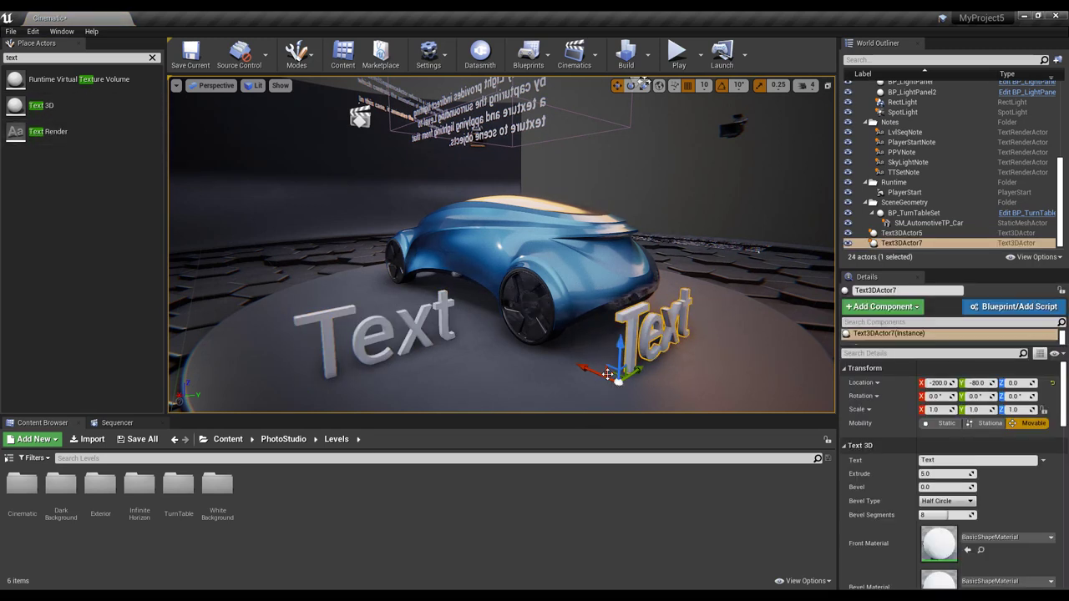
{"action": "key", "text": "Delete"}
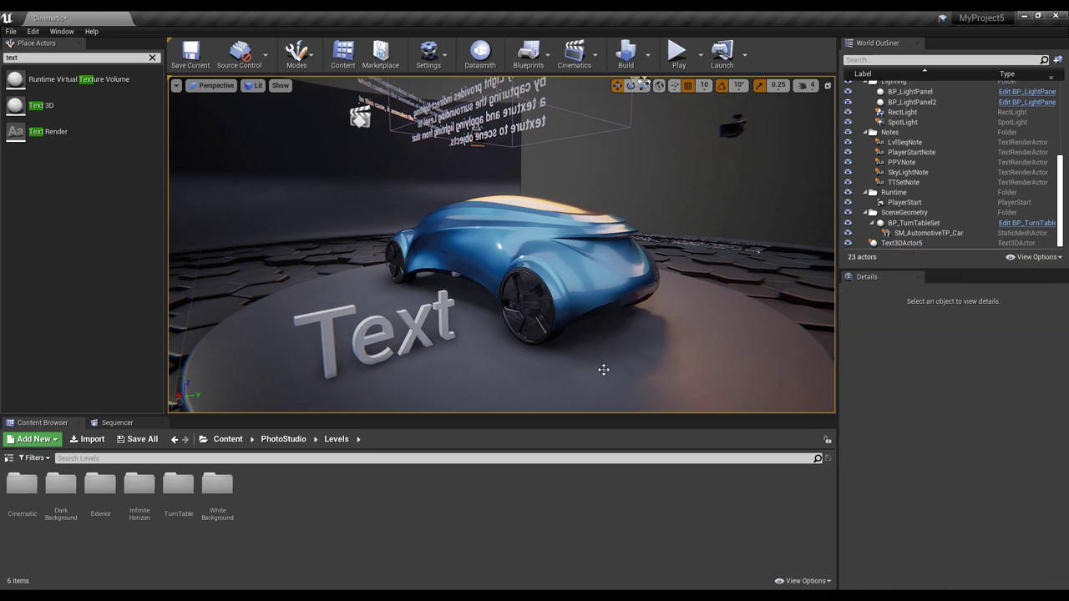
{"action": "left_click", "coordinate": [355, 338]}
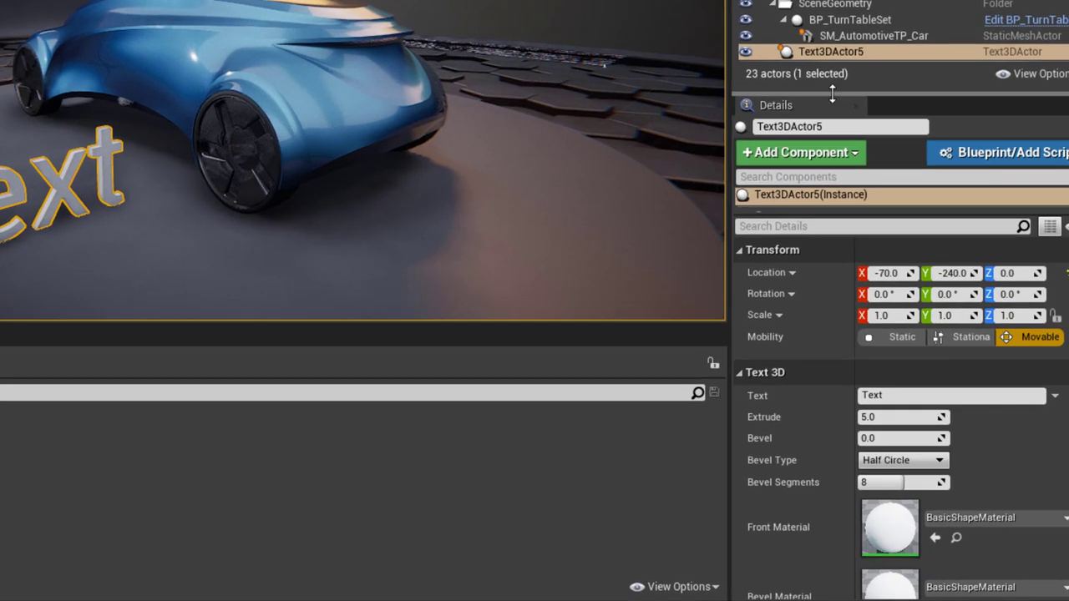
- Change the 3D text to 'unreal' and move it along Y to -270
{"action": "left_click_drag", "start_coordinate": [832, 93], "coordinate": [735, 4]}
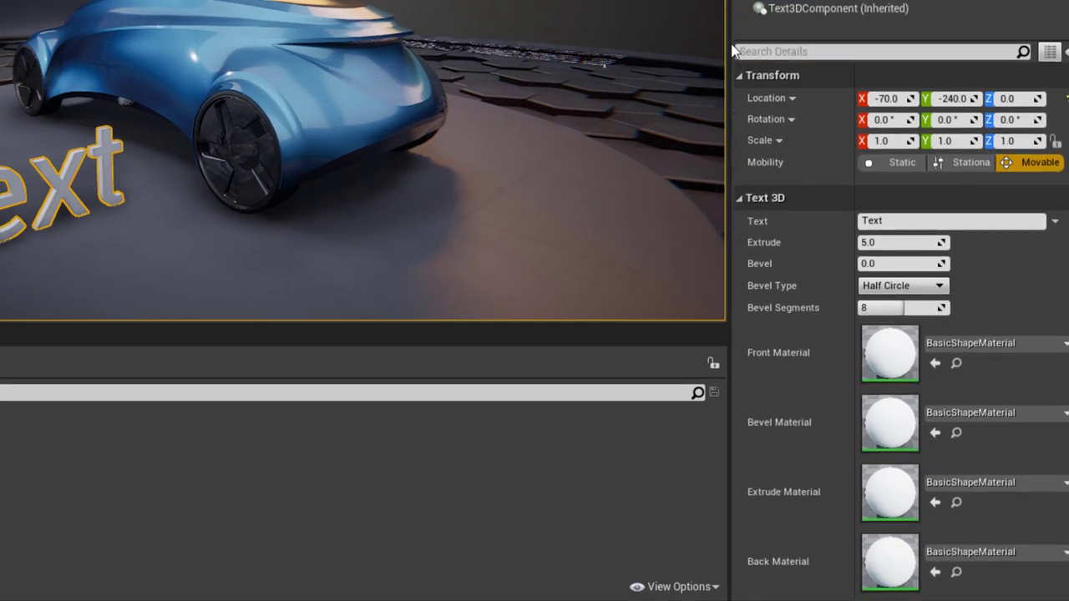
{"action": "left_click_drag", "start_coordinate": [728, 134], "coordinate": [523, 133]}
{"action": "left_click", "coordinate": [777, 220]}
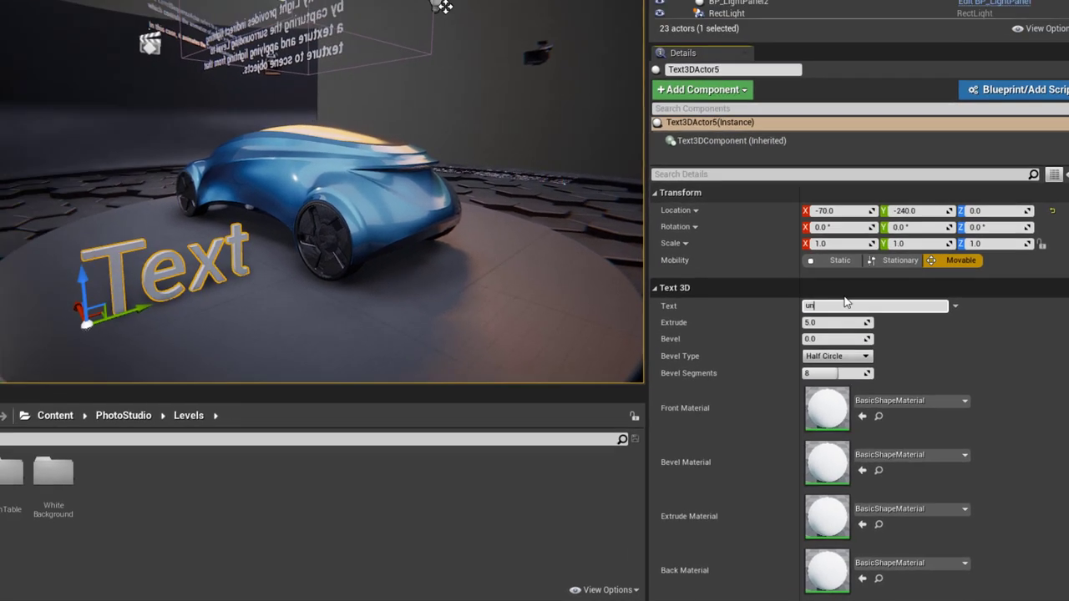
{"action": "type", "text": "unreal"}
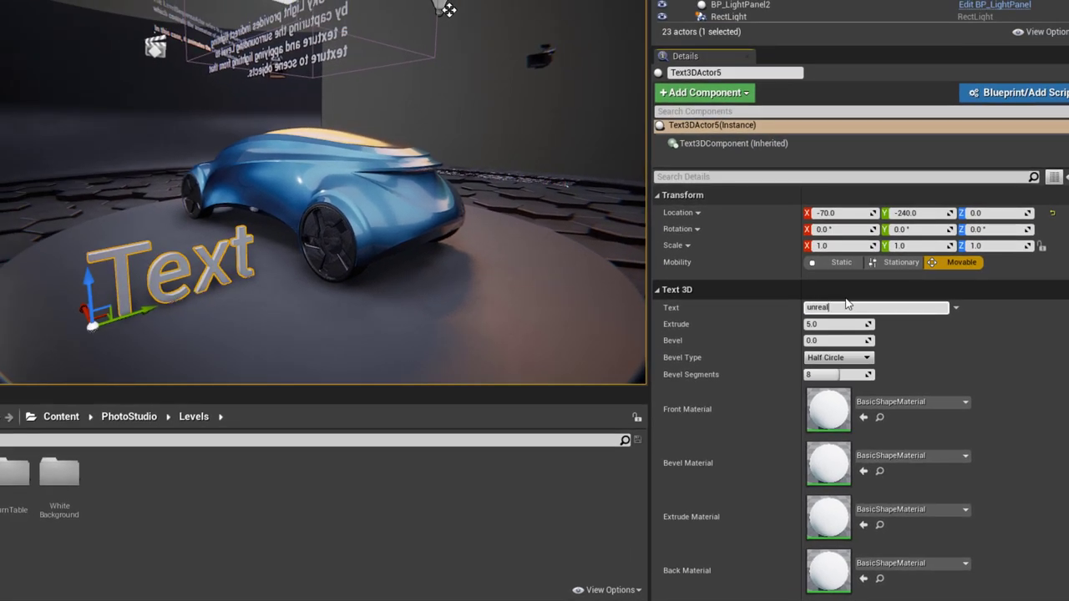
{"action": "left_click", "coordinate": [185, 282]}
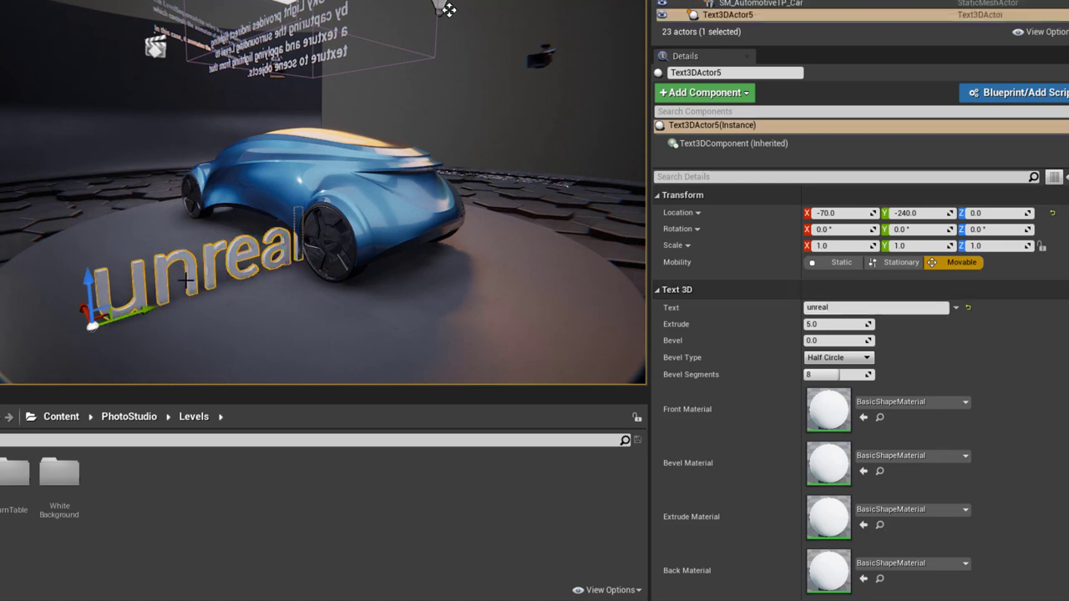
{"action": "left_click_drag", "start_coordinate": [150, 306], "coordinate": [101, 310]}
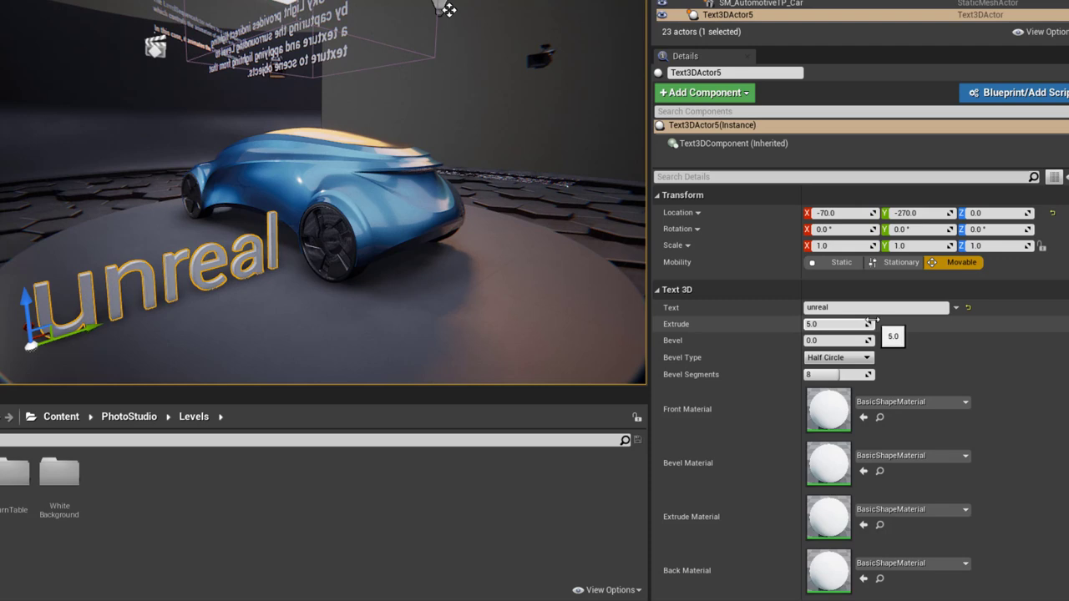
- Set the text's Extrude value to 15
{"action": "left_click", "coordinate": [843, 323]}
{"action": "type", "text": "15"}
{"action": "key", "text": "Return"}
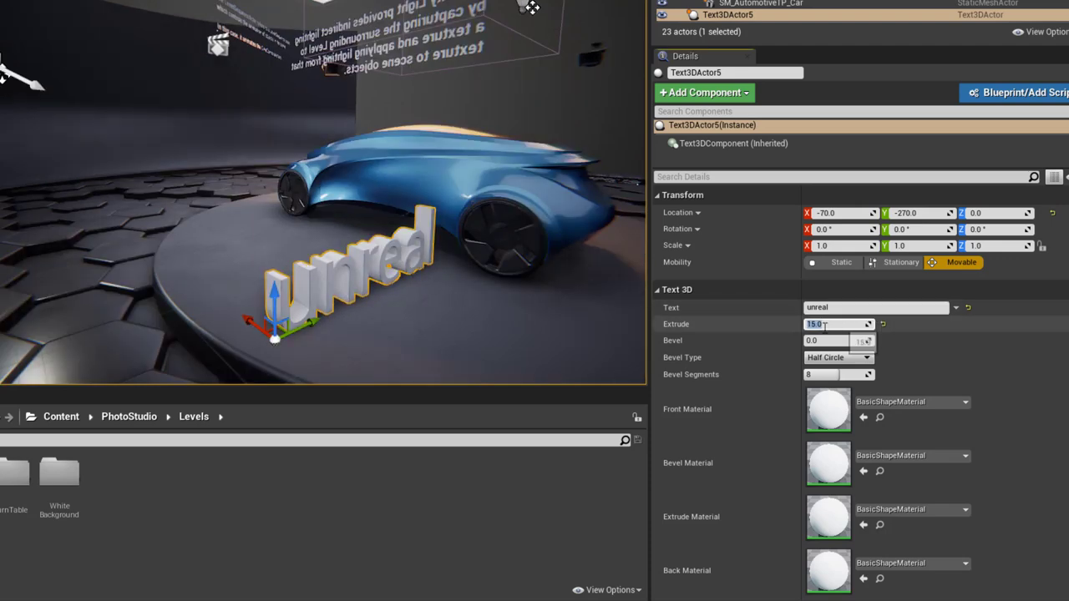
- Orbit and fly the view around the thick 'unreal' letters to inspect them
{"action": "right_click_drag", "start_coordinate": [466, 292], "coordinate": [281, 295]}
{"action": "scroll", "coordinate": [281, 296], "scroll_direction": "up", "scroll_amount": 5}
{"action": "scroll", "coordinate": [264, 302], "scroll_direction": "down", "scroll_amount": 5}
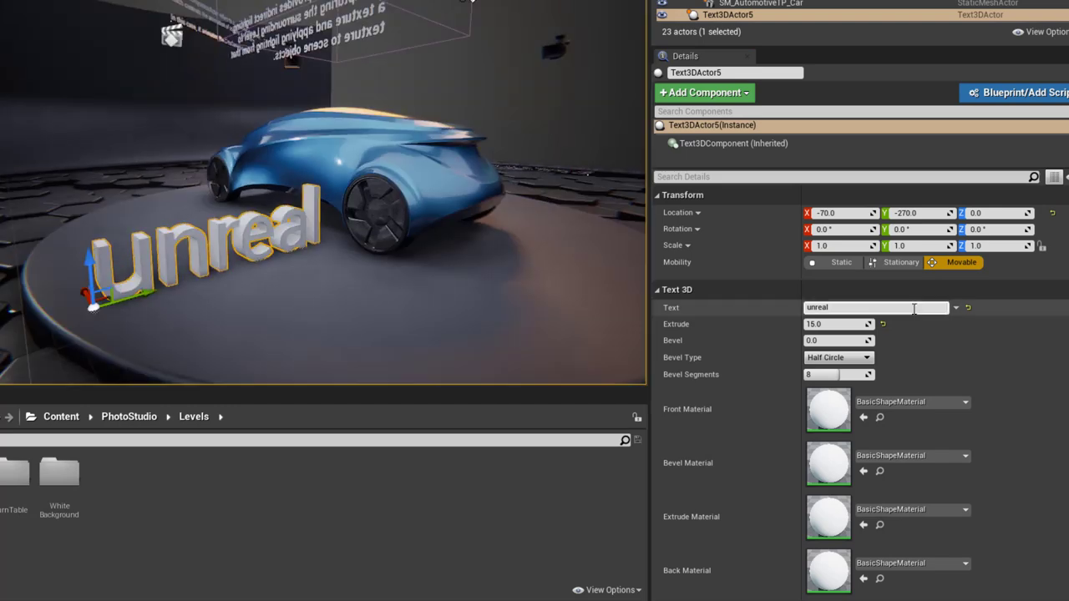
{"action": "right_click_drag", "start_coordinate": [287, 304], "coordinate": [293, 302]}
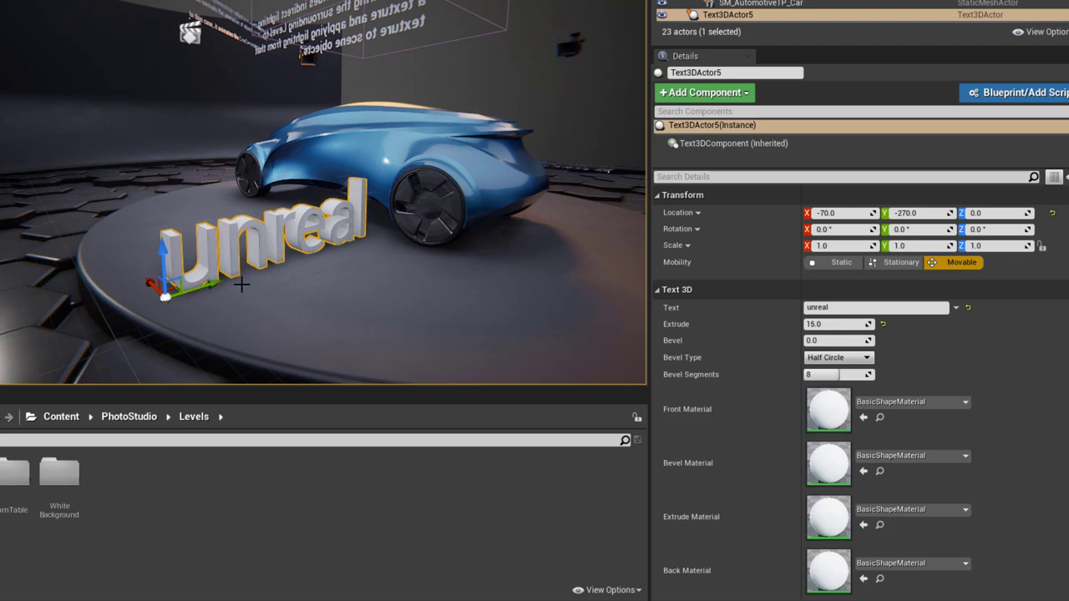
{"action": "scroll", "coordinate": [226, 240], "scroll_direction": "up", "scroll_amount": 3}
{"action": "scroll", "coordinate": [238, 216], "scroll_direction": "up", "scroll_amount": 1}
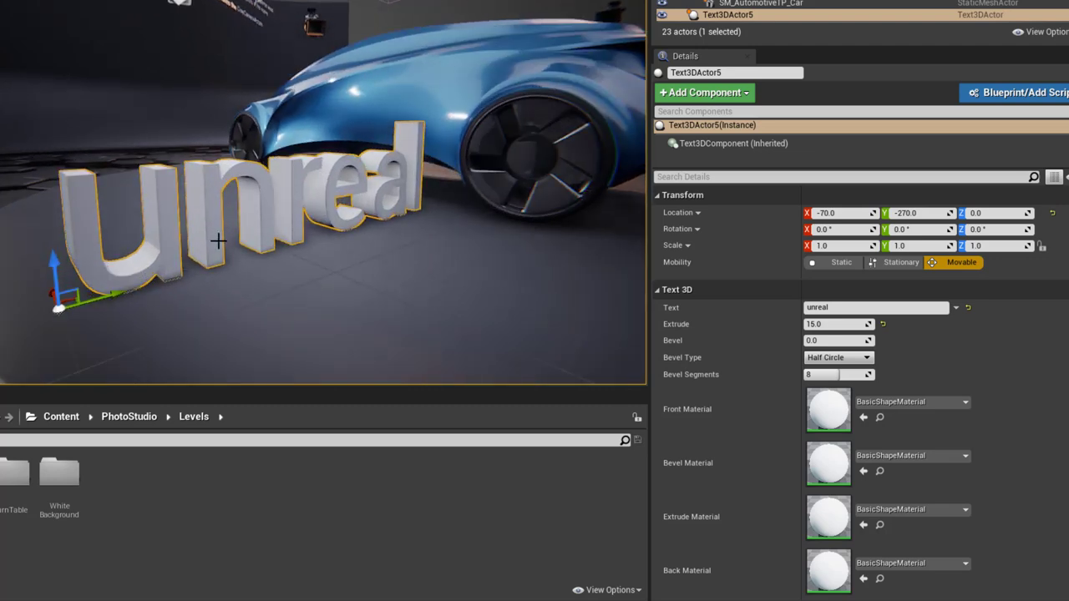
{"action": "mouse_move", "coordinate": [217, 241]}
{"action": "middle_mouse_down"}
{"action": "mouse_move", "coordinate": [238, 238]}
{"action": "mouse_move", "coordinate": [209, 222]}
{"action": "middle_mouse_up"}
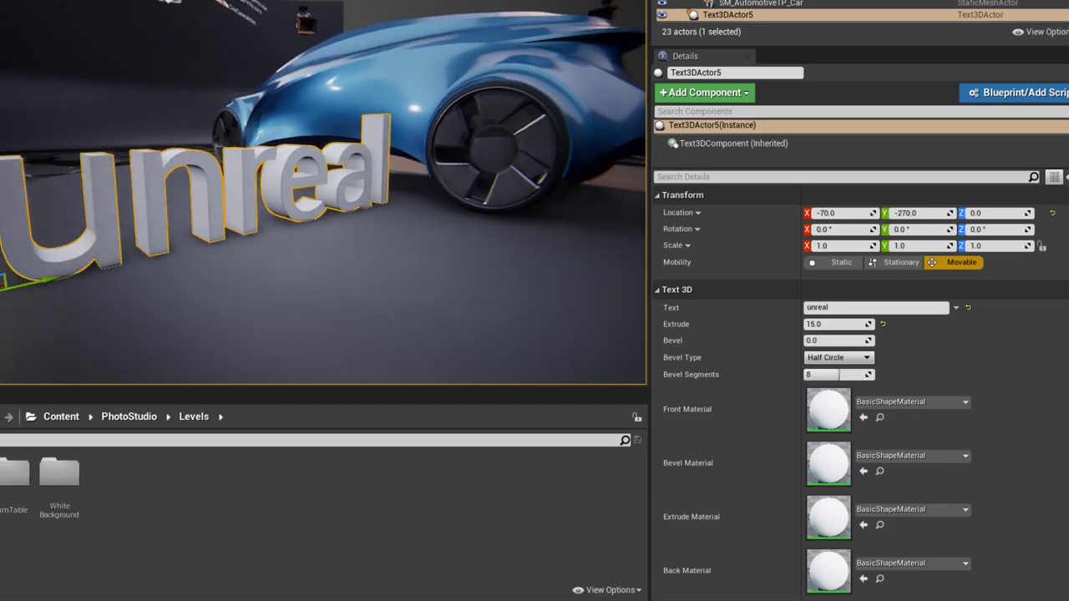
{"action": "left_click_drag", "start_coordinate": [324, 192], "coordinate": [323, 192], "text": "alt"}
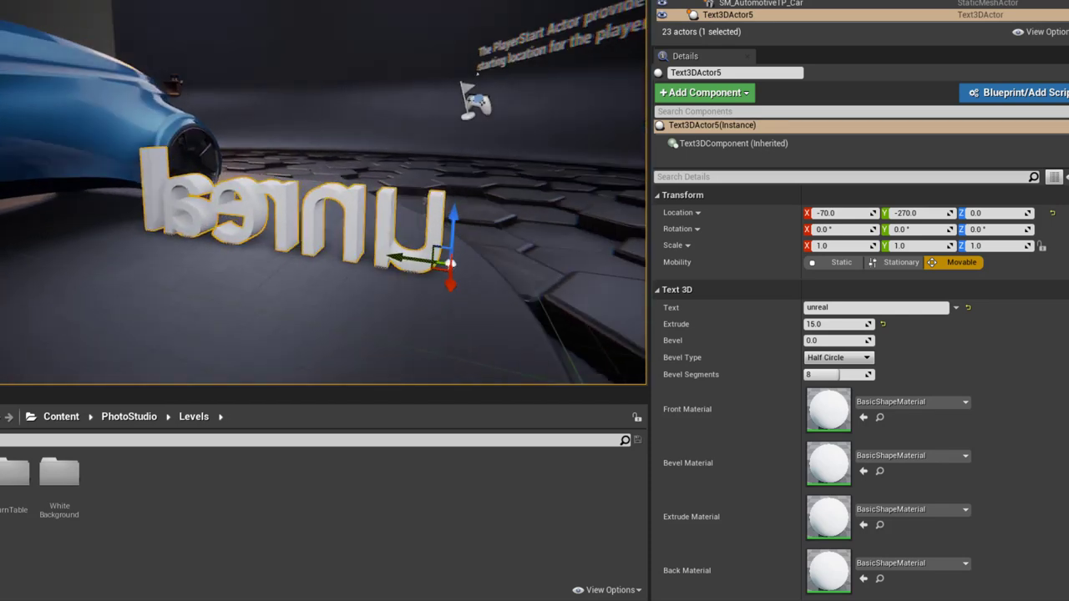
{"action": "left_click_drag", "start_coordinate": [294, 269], "coordinate": [294, 269], "text": "alt"}
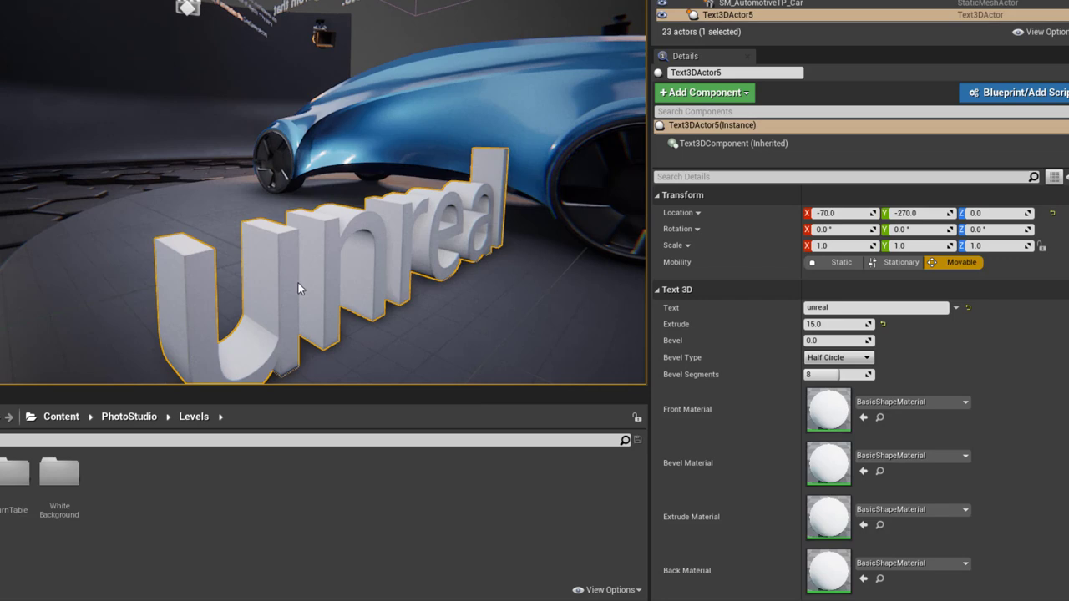
{"action": "right_click", "coordinate": [299, 284]}
{"action": "left_click_drag", "start_coordinate": [289, 246], "coordinate": [289, 246], "text": "alt"}
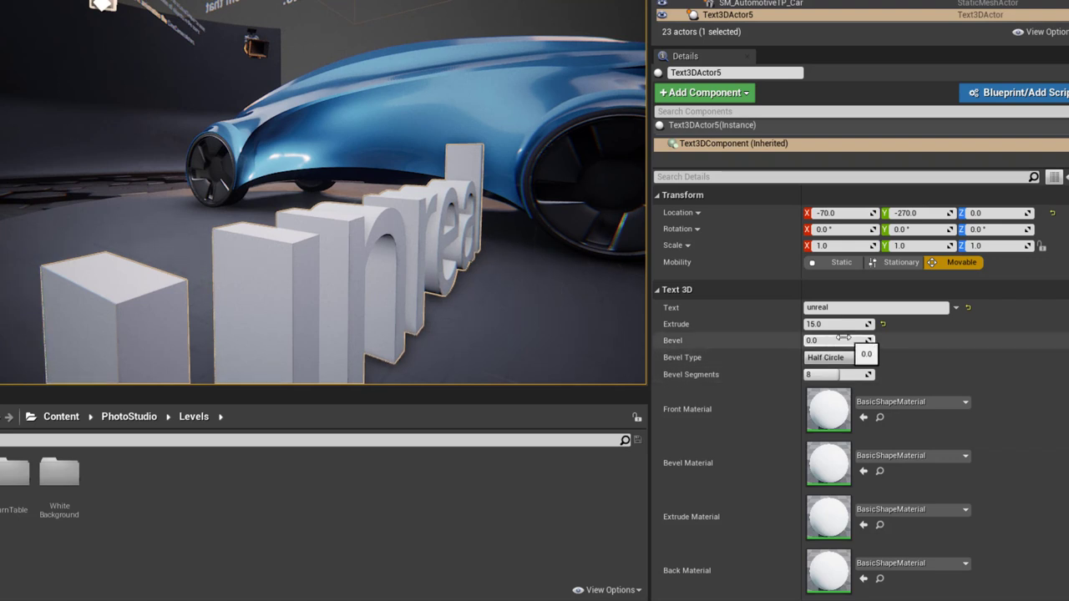
- Give the text a 2.0 Linear bevel and inspect it from close angles
{"action": "left_click_drag", "start_coordinate": [831, 337], "coordinate": [844, 337]}
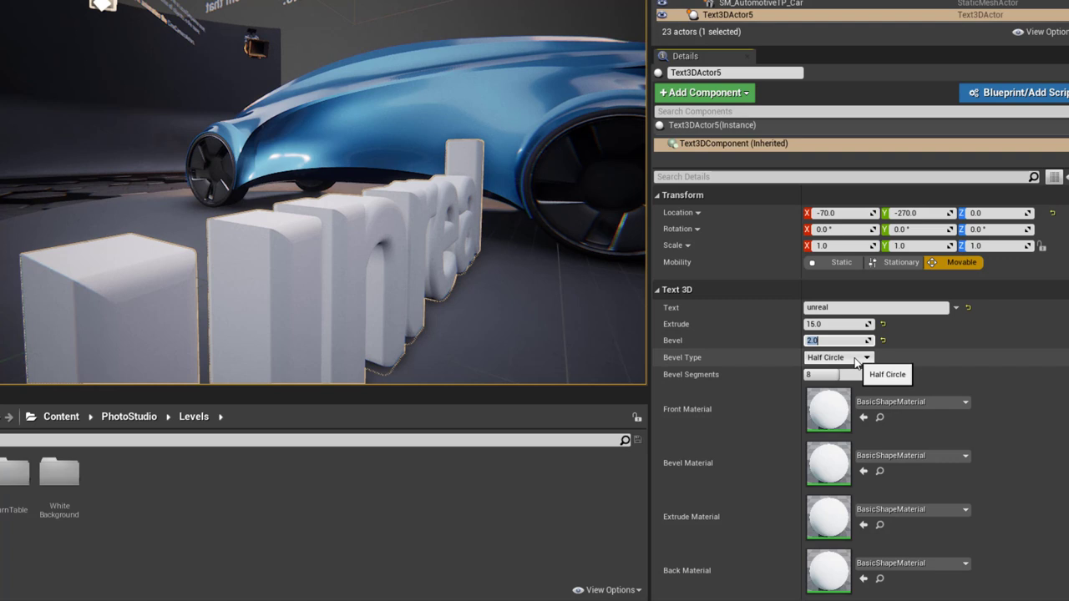
{"action": "left_click", "coordinate": [856, 359]}
{"action": "left_click", "coordinate": [839, 370]}
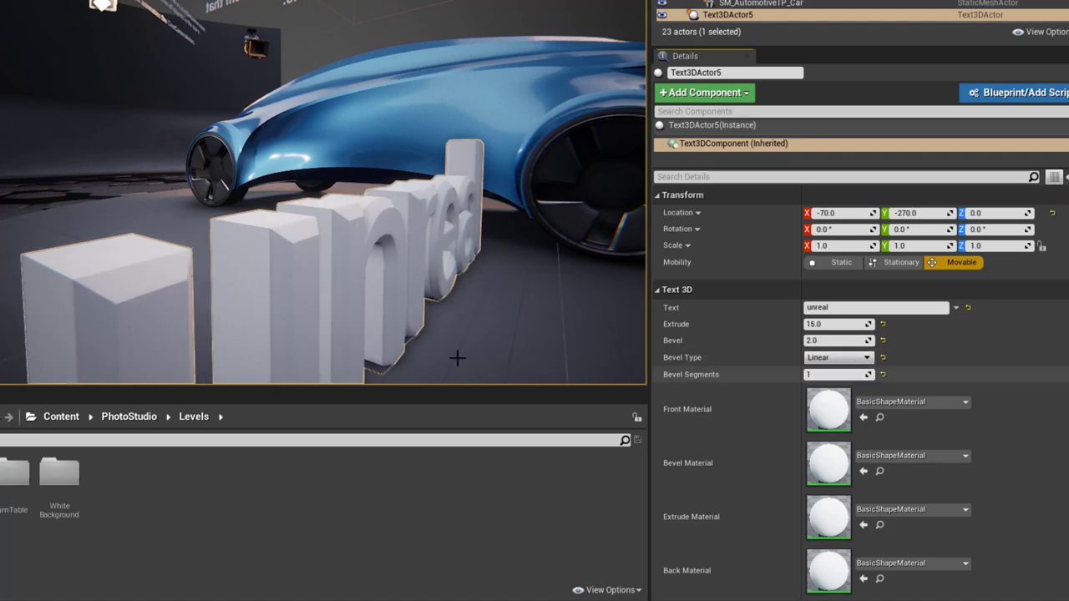
{"action": "left_click_drag", "start_coordinate": [270, 303], "coordinate": [245, 301]}
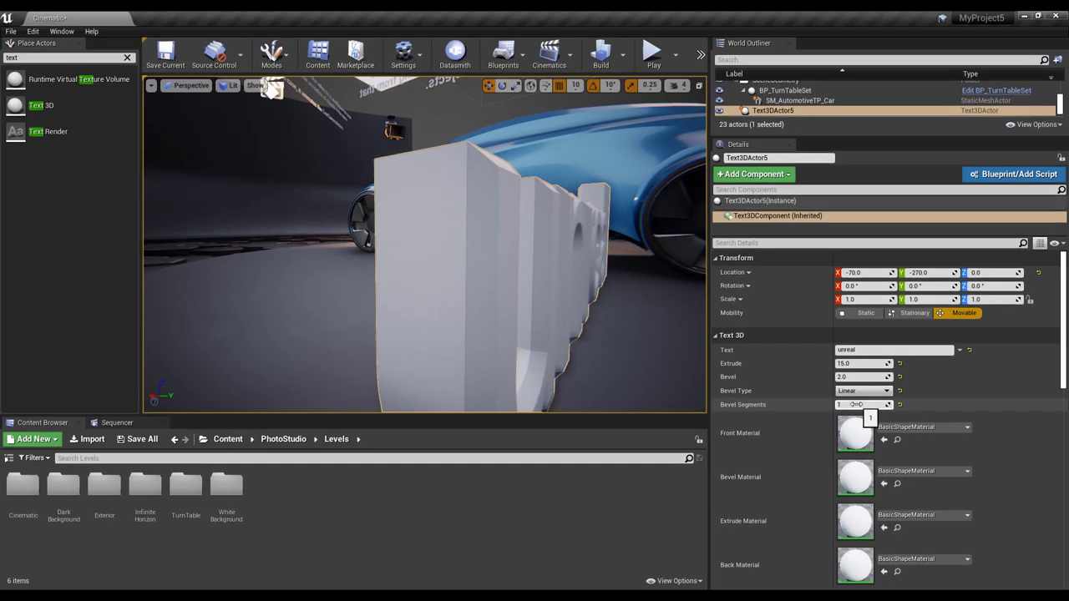
{"action": "left_click_drag", "start_coordinate": [525, 341], "coordinate": [558, 349]}
{"action": "left_click_drag", "start_coordinate": [425, 245], "coordinate": [425, 245]}
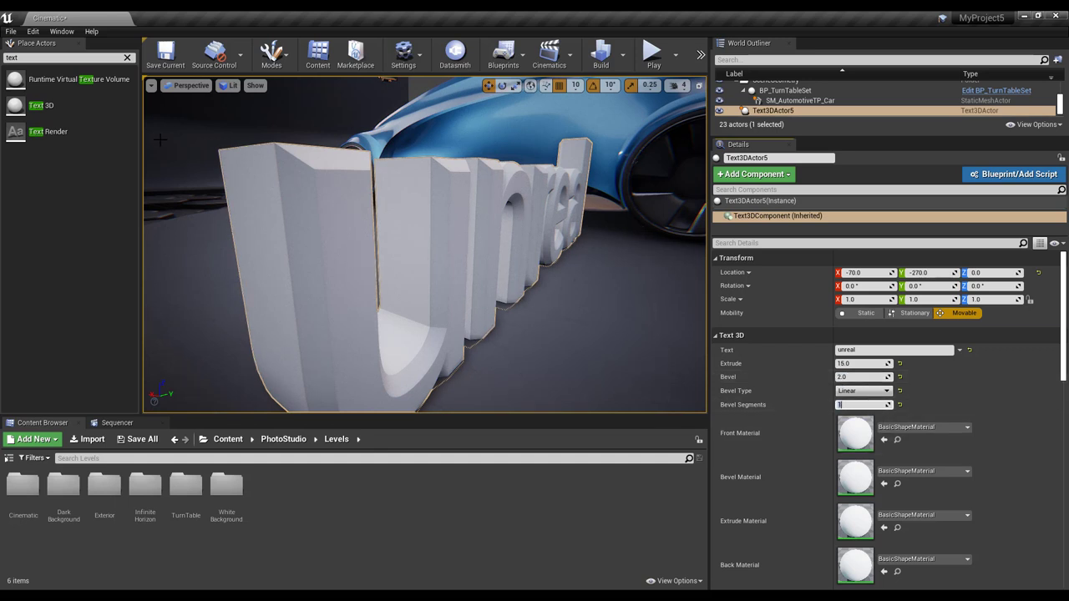
{"action": "left_click", "coordinate": [255, 85]}
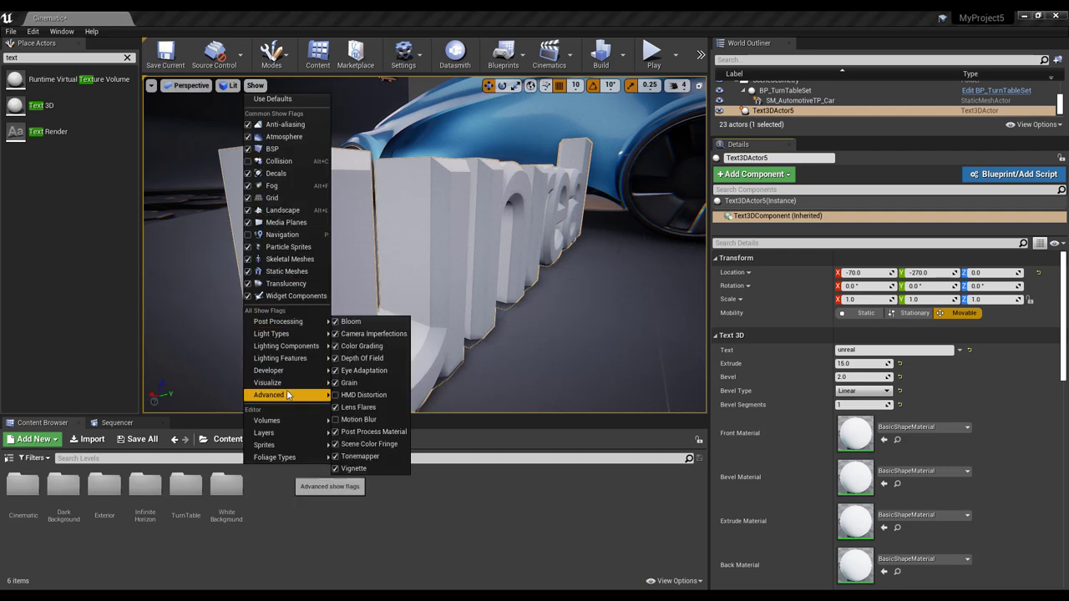
{"action": "mouse_move", "coordinate": [269, 395]}
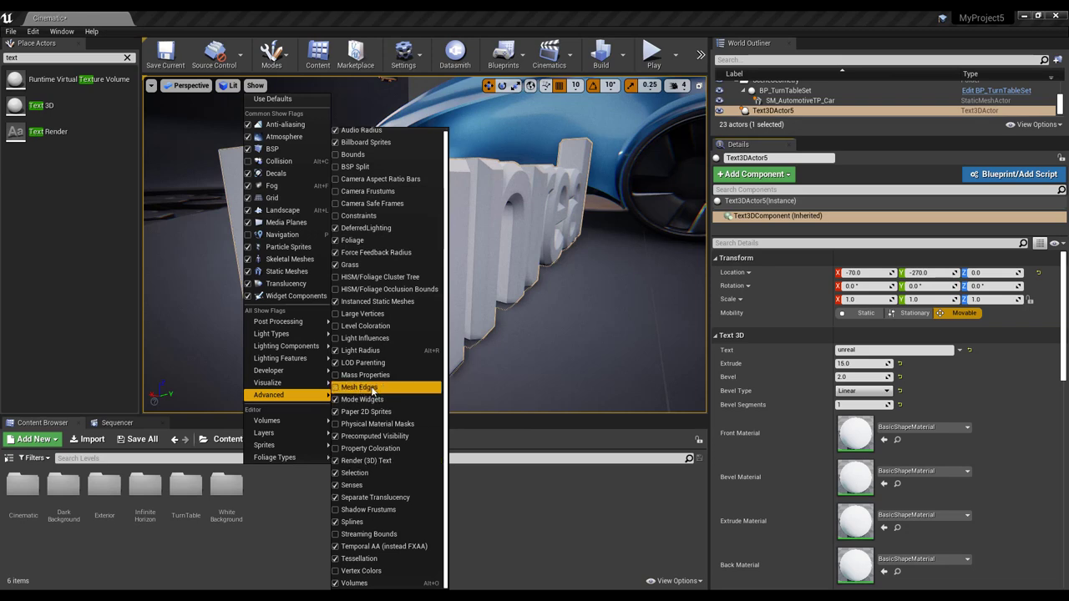
- Turn on Mesh Edges, compare 10 bevel segments, then return Bevel Segments to 1
{"action": "left_click", "coordinate": [361, 389]}
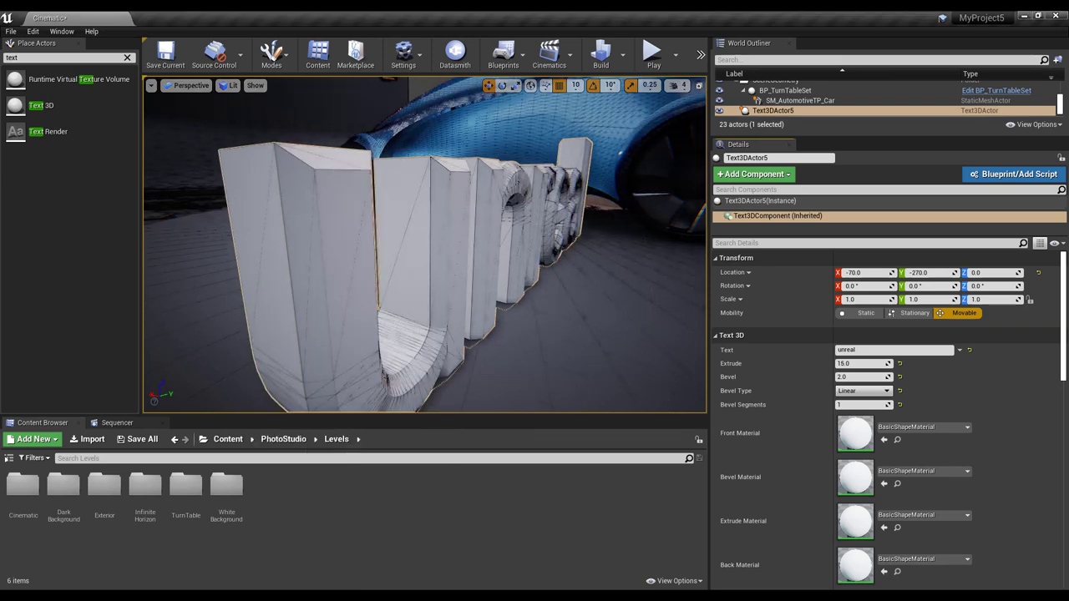
{"action": "right_click_drag", "start_coordinate": [370, 386], "coordinate": [370, 387]}
{"action": "type", "text": "0"}
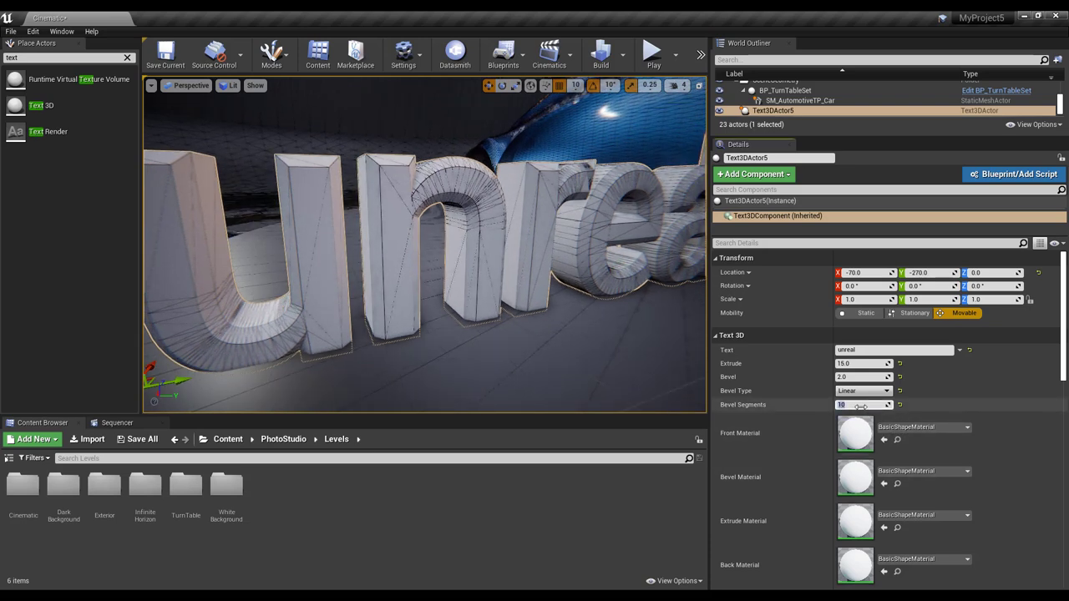
{"action": "key", "text": "Return"}
{"action": "mouse_move", "coordinate": [437, 318]}
{"action": "right_mouse_down"}
{"action": "mouse_move", "coordinate": [461, 253]}
{"action": "mouse_move", "coordinate": [502, 294]}
{"action": "mouse_move", "coordinate": [458, 281]}
{"action": "mouse_move", "coordinate": [468, 284]}
{"action": "right_mouse_up"}
{"action": "right_click", "coordinate": [459, 255]}
{"action": "right_click", "coordinate": [503, 294]}
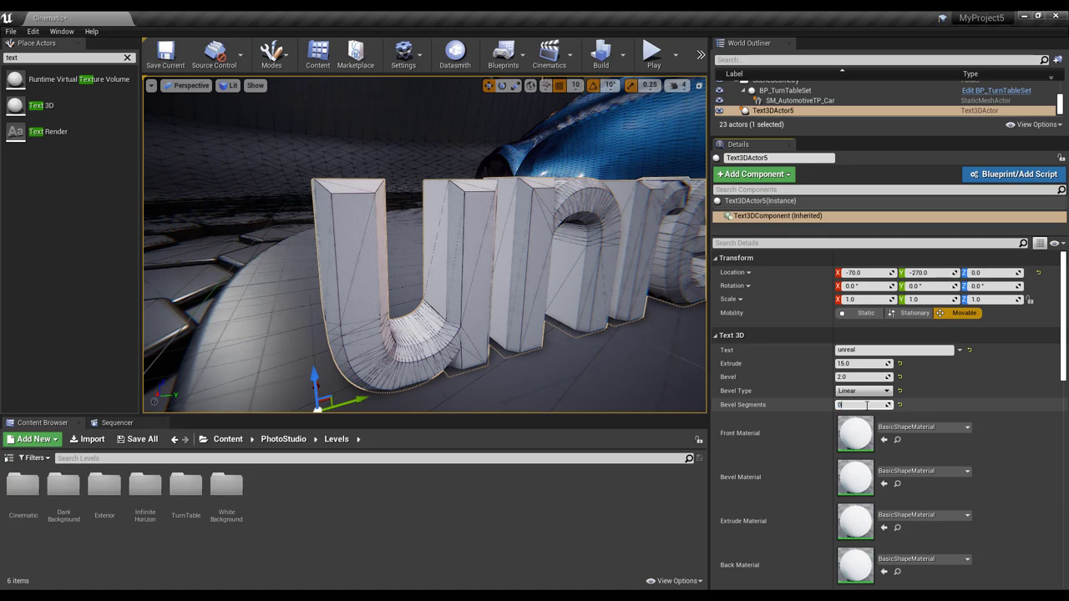
{"action": "key", "text": "Return"}
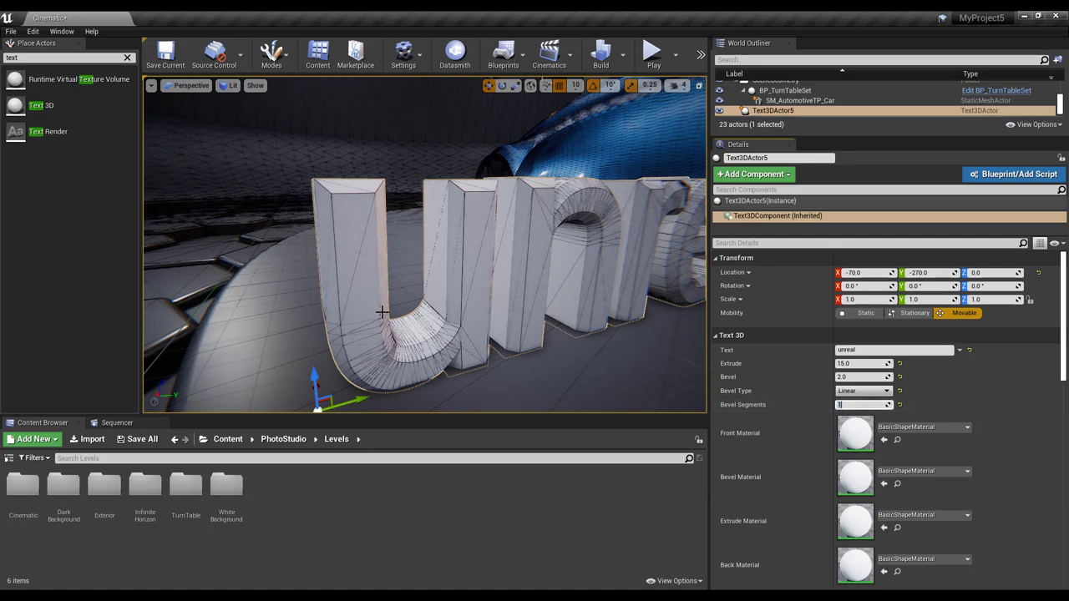
{"action": "mouse_move", "coordinate": [382, 312]}
{"action": "right_mouse_down"}
{"action": "mouse_move", "coordinate": [501, 318]}
{"action": "mouse_move", "coordinate": [479, 303]}
{"action": "mouse_move", "coordinate": [410, 318]}
{"action": "right_mouse_up"}
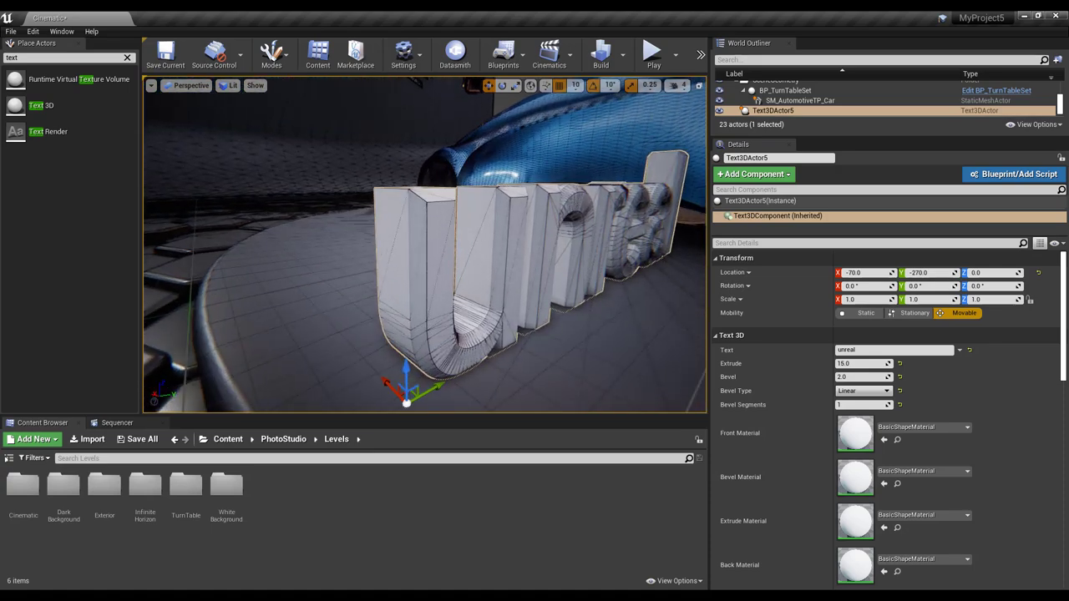
- Assign BasicAsset03 as the text's front material
{"action": "left_click", "coordinate": [919, 427]}
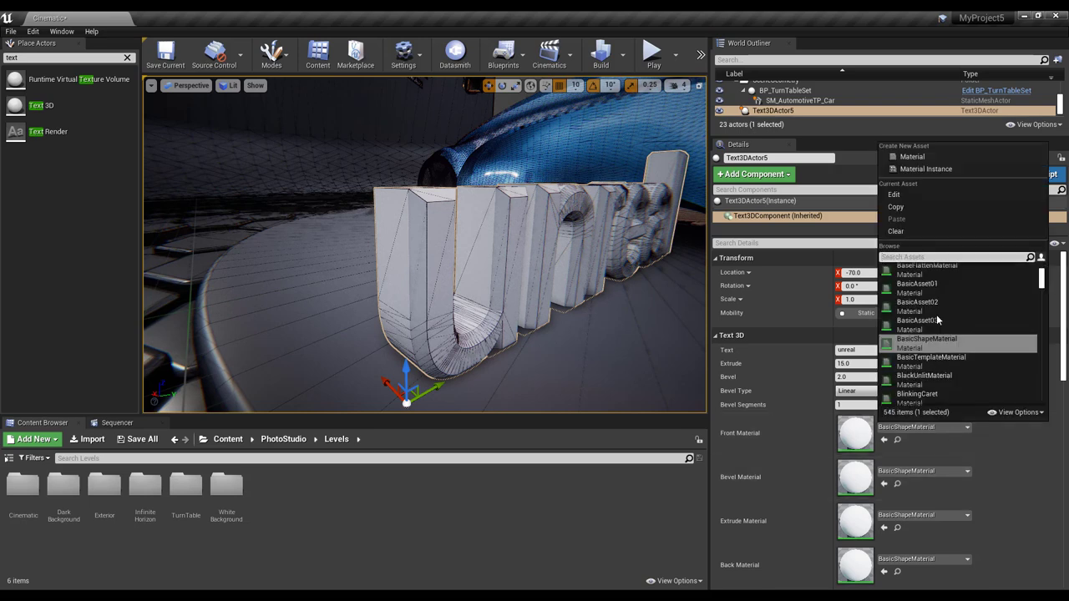
{"action": "left_click", "coordinate": [931, 322]}
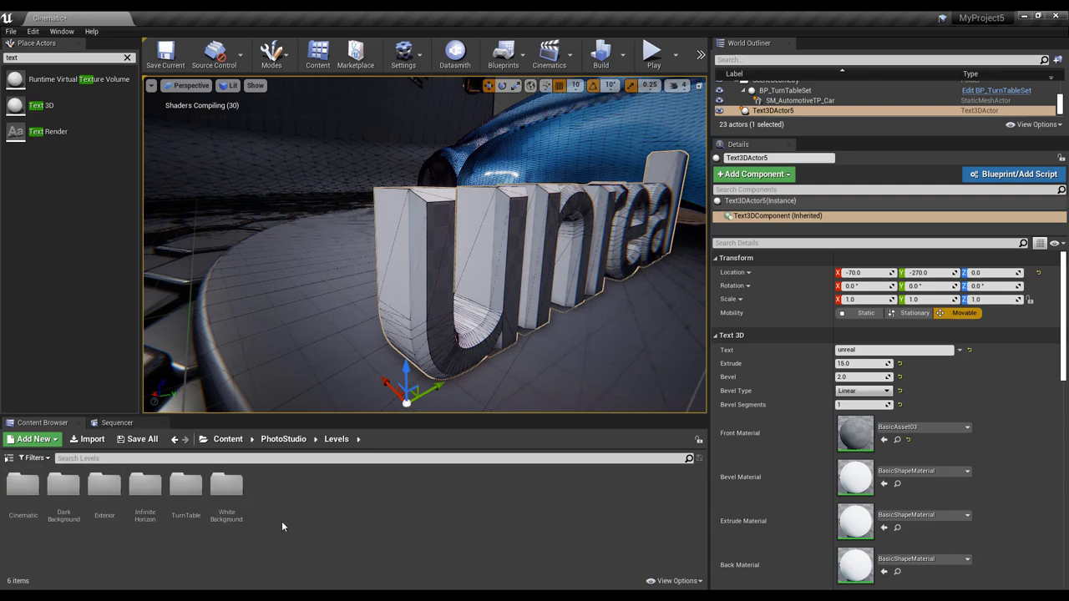
{"action": "left_click_drag", "start_coordinate": [618, 297], "coordinate": [585, 317]}
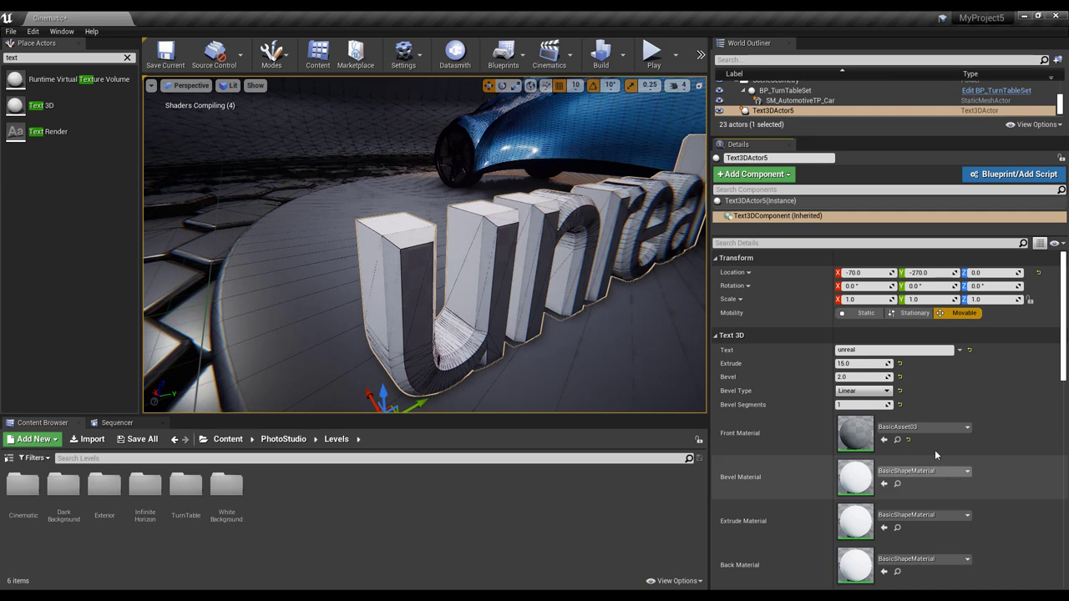
- Assign BrushedMetal as the bevel material
{"action": "left_click", "coordinate": [943, 471]}
{"action": "scroll", "coordinate": [949, 369], "scroll_direction": "down", "scroll_amount": 2}
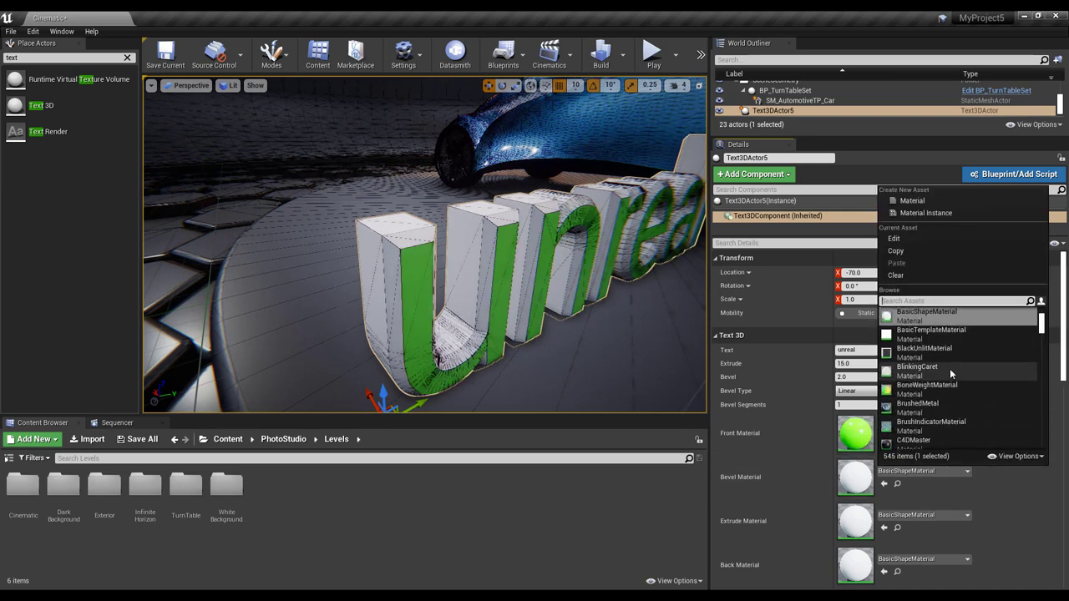
{"action": "scroll", "coordinate": [950, 368], "scroll_direction": "down", "scroll_amount": 2}
{"action": "key", "text": "Escape"}
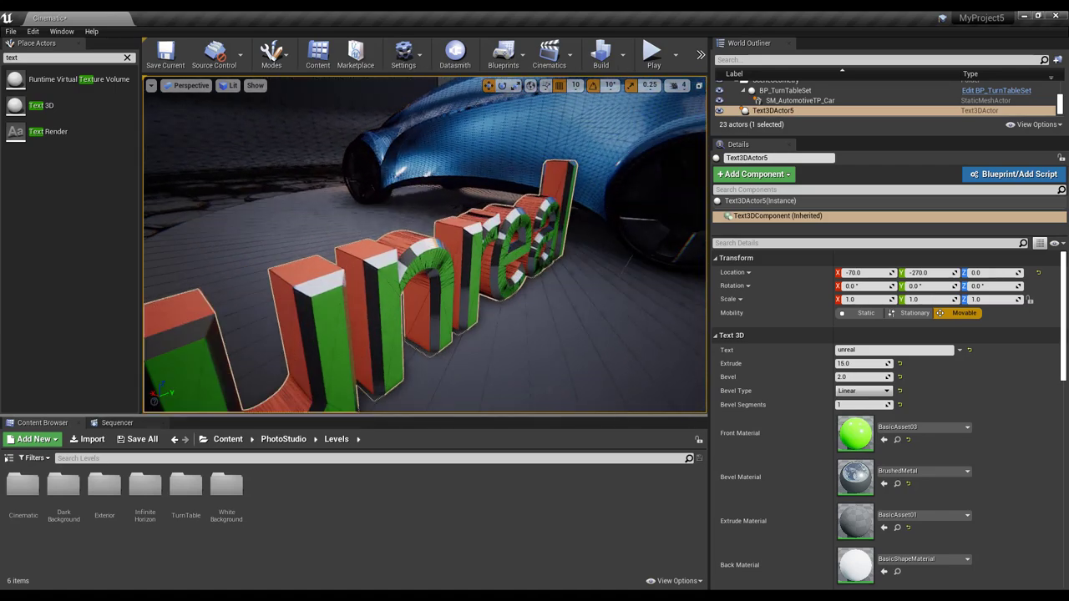
- Scroll down to Font and open the Roboto font picker to browse fonts
{"action": "scroll", "coordinate": [960, 465], "scroll_direction": "down", "scroll_amount": 5}
{"action": "scroll", "coordinate": [965, 464], "scroll_direction": "down", "scroll_amount": 2}
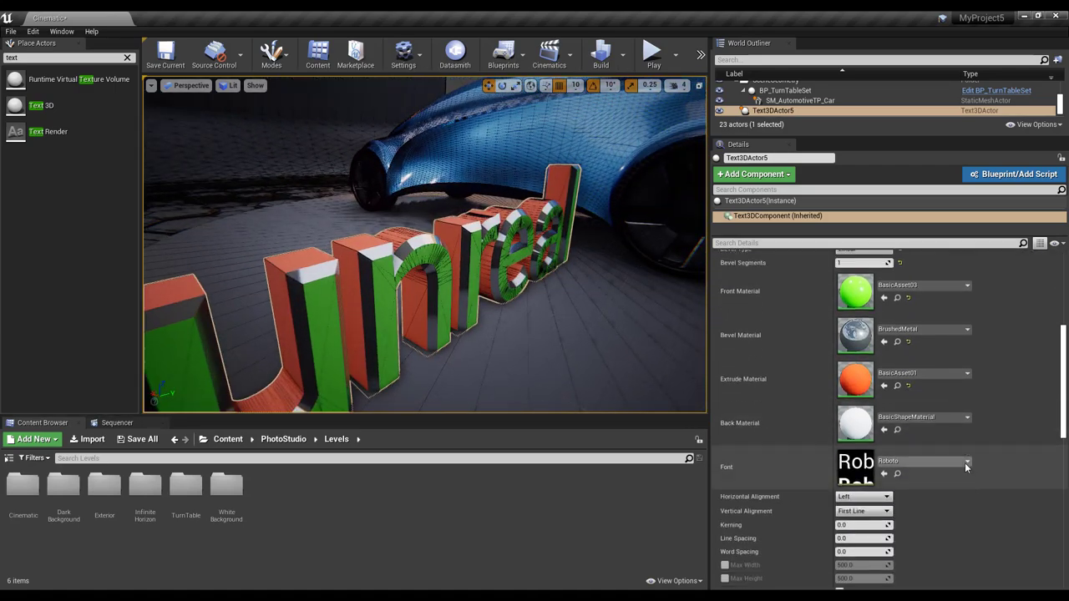
{"action": "left_click", "coordinate": [924, 425]}
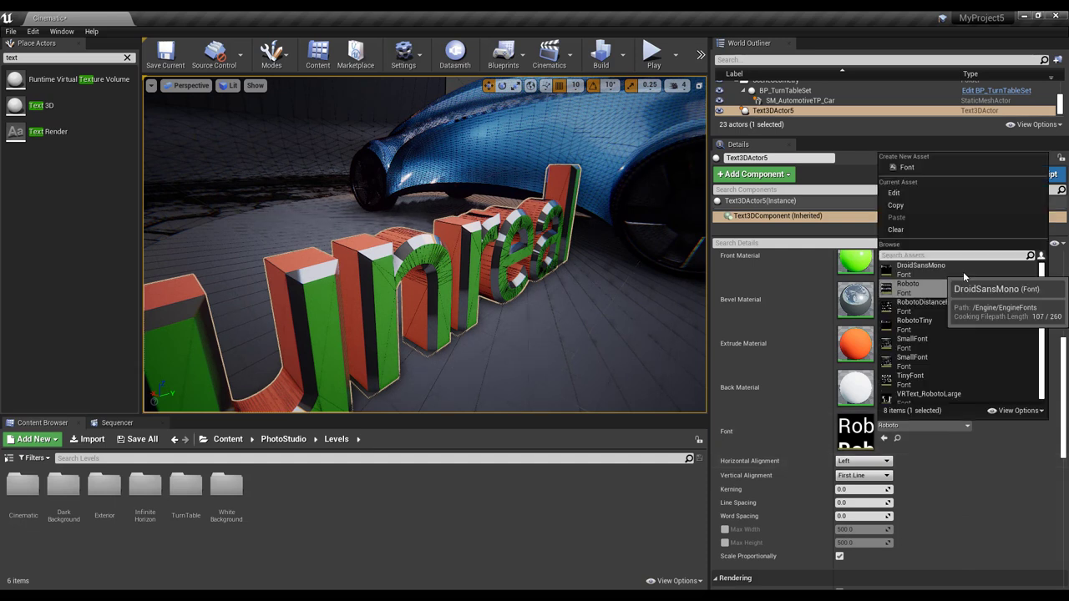
{"action": "scroll", "coordinate": [972, 340], "scroll_direction": "down", "scroll_amount": 1}
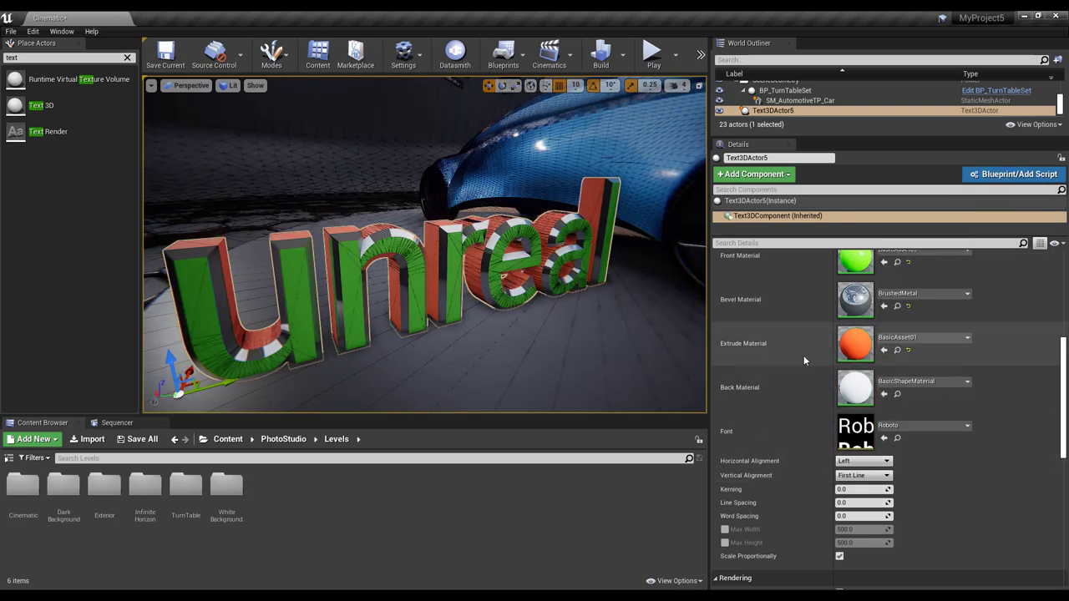
- Keep the text's horizontal alignment Left and vertical alignment First Line
{"action": "left_click", "coordinate": [862, 461]}
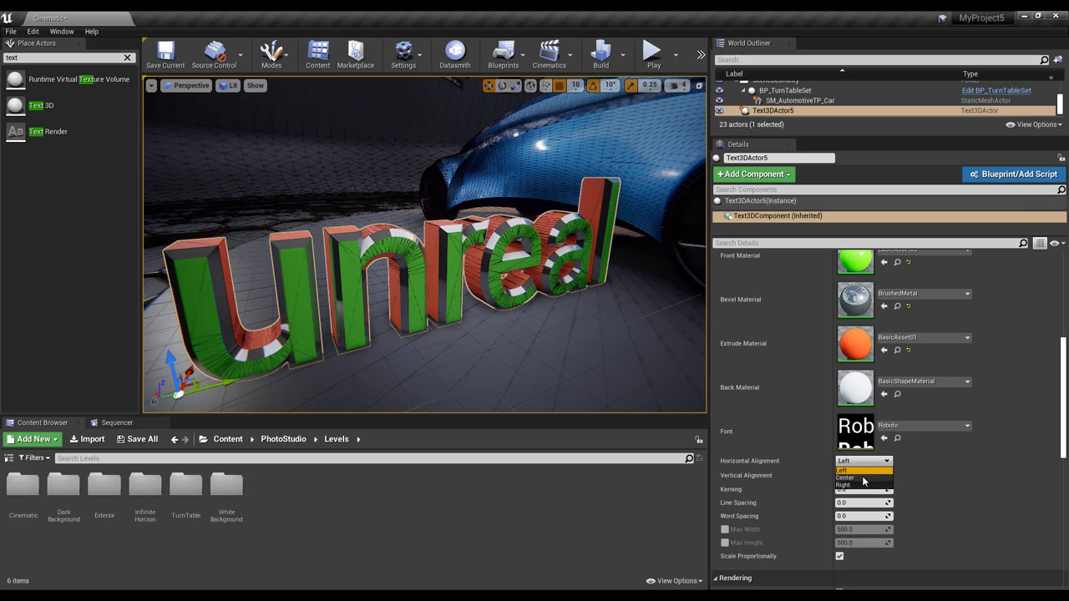
{"action": "left_click", "coordinate": [955, 484]}
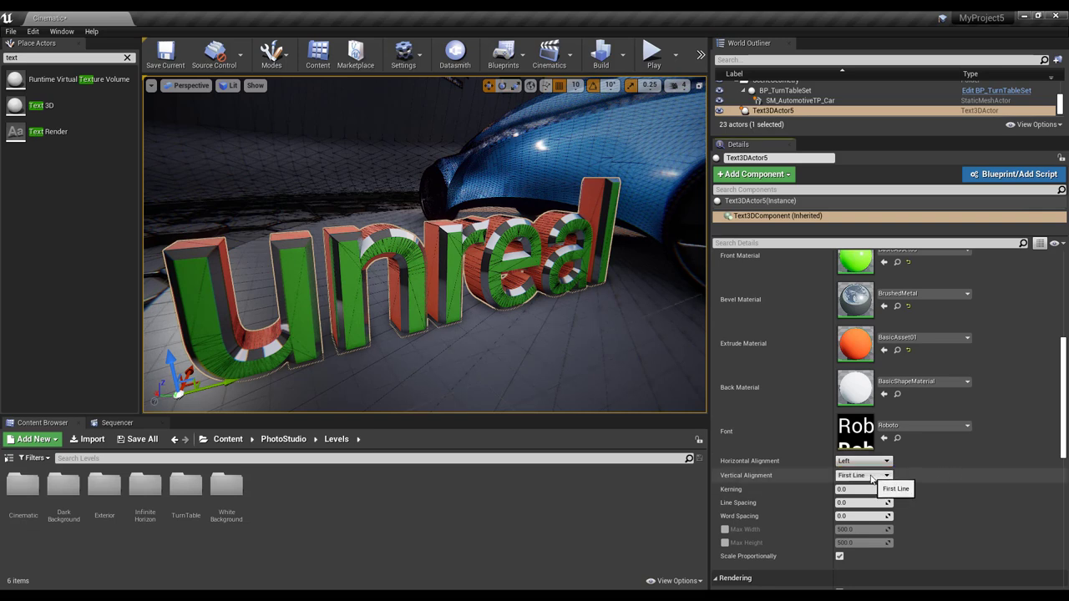
{"action": "left_click", "coordinate": [871, 476]}
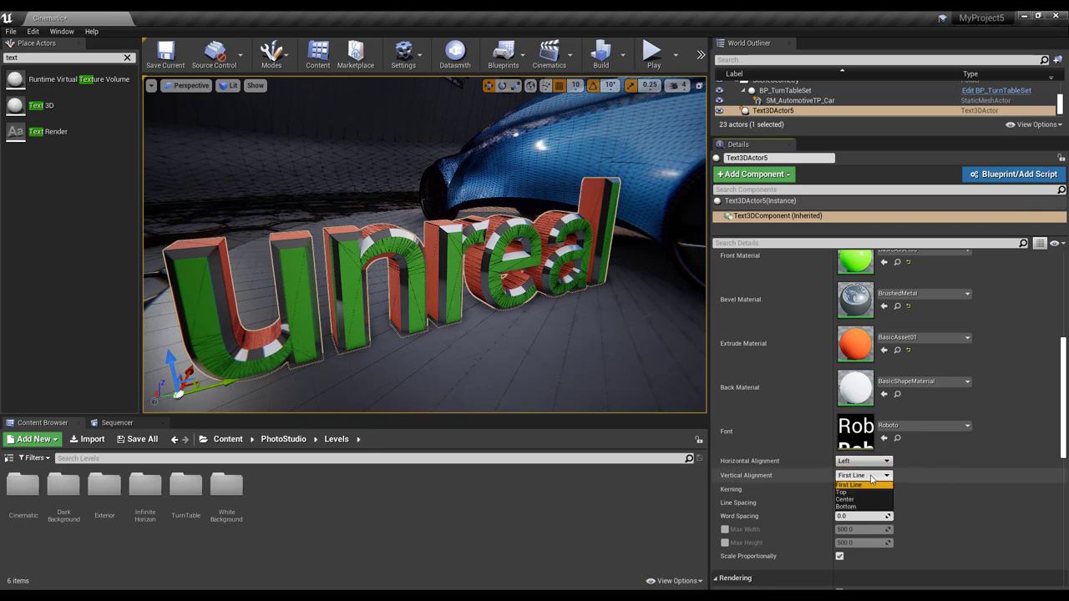
{"action": "left_click", "coordinate": [969, 469]}
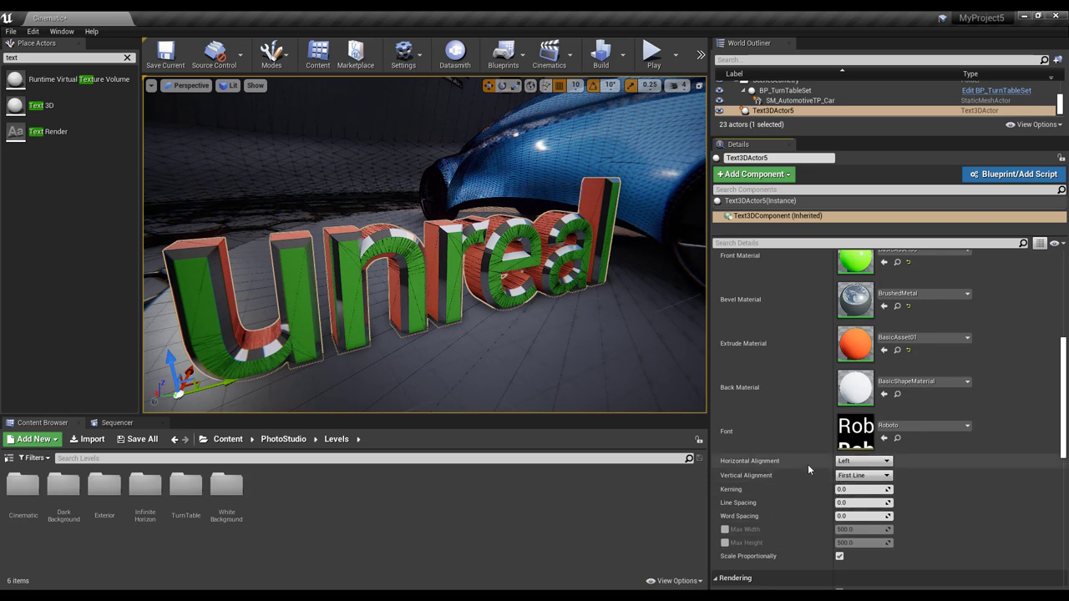
- Try wider kerning, reset kerning to 0, and tighten line spacing to about -0.27
{"action": "mouse_move", "coordinate": [858, 491]}
{"action": "left_mouse_down"}
{"action": "mouse_move", "coordinate": [927, 491]}
{"action": "mouse_move", "coordinate": [877, 491]}
{"action": "mouse_move", "coordinate": [899, 491]}
{"action": "left_mouse_up"}
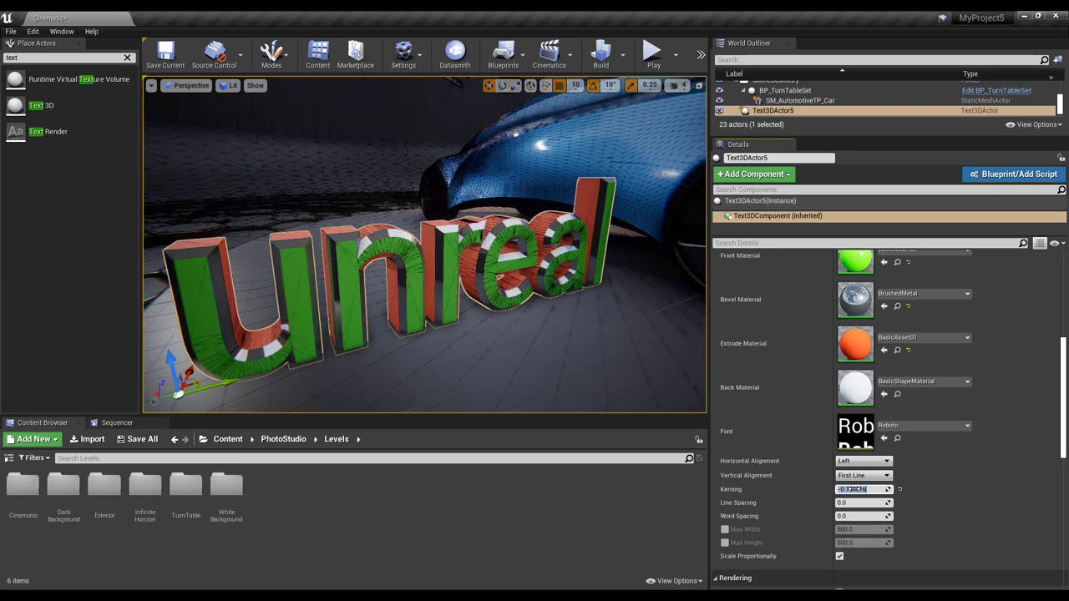
{"action": "type", "text": "0"}
{"action": "key", "text": "Return"}
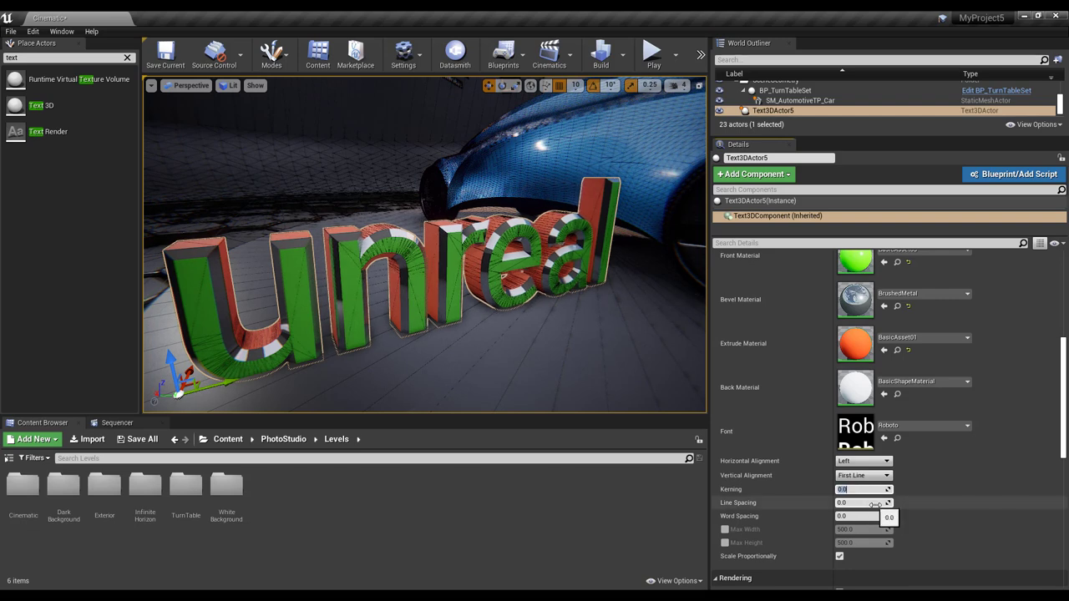
{"action": "left_click_drag", "start_coordinate": [869, 502], "coordinate": [864, 502]}
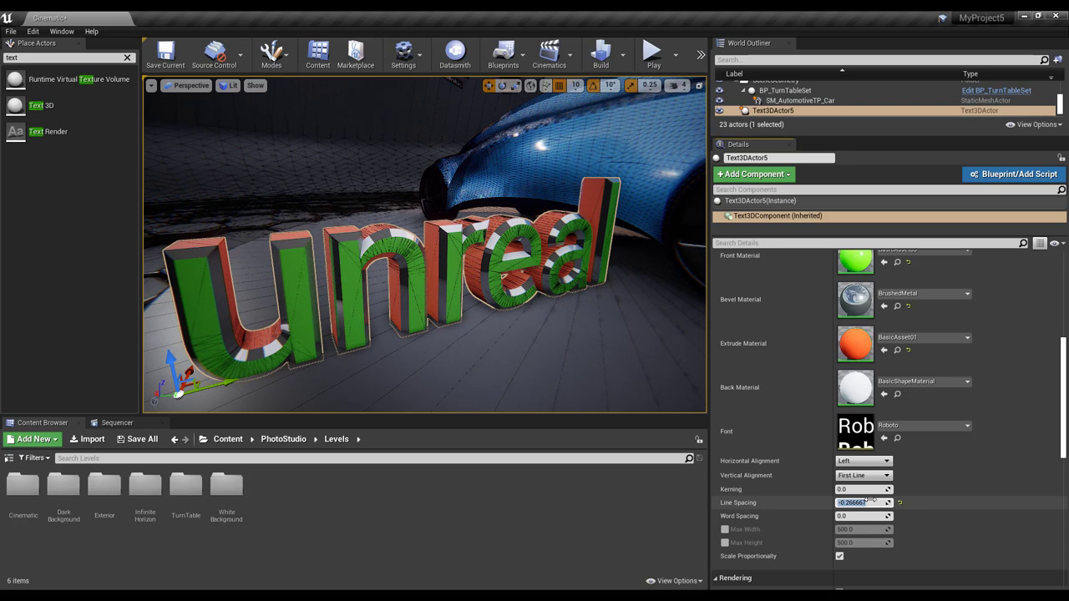
{"action": "scroll", "coordinate": [873, 476], "scroll_direction": "up", "scroll_amount": 1}
- Change the 3D text content to 'unreal is awesome'
{"action": "scroll", "coordinate": [877, 417], "scroll_direction": "up", "scroll_amount": 1}
{"action": "scroll", "coordinate": [884, 368], "scroll_direction": "up", "scroll_amount": 3}
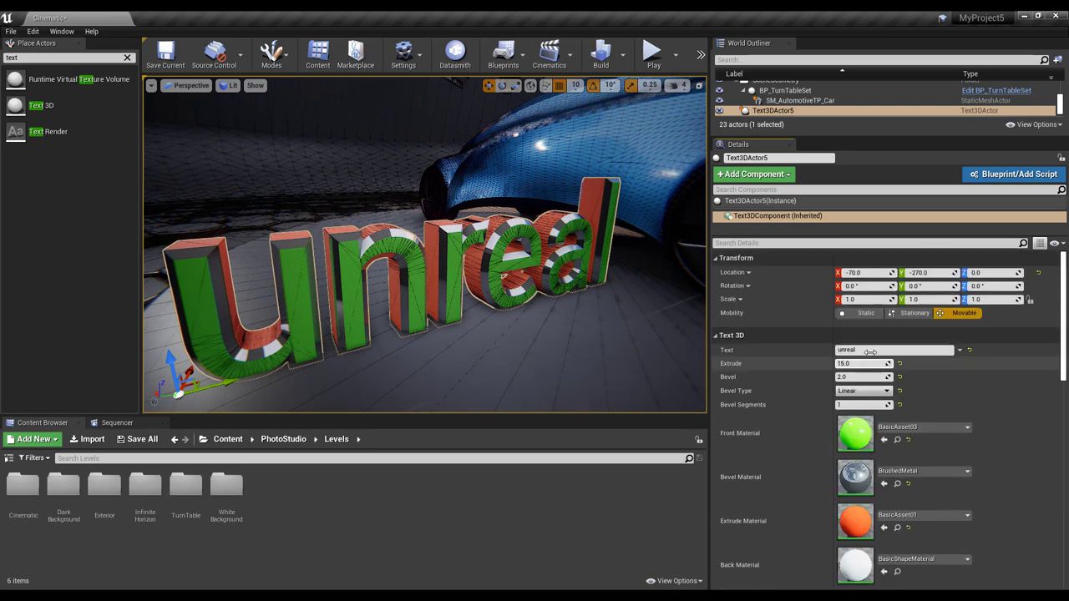
{"action": "left_click", "coordinate": [885, 350]}
{"action": "type", "text": "is awesome"}
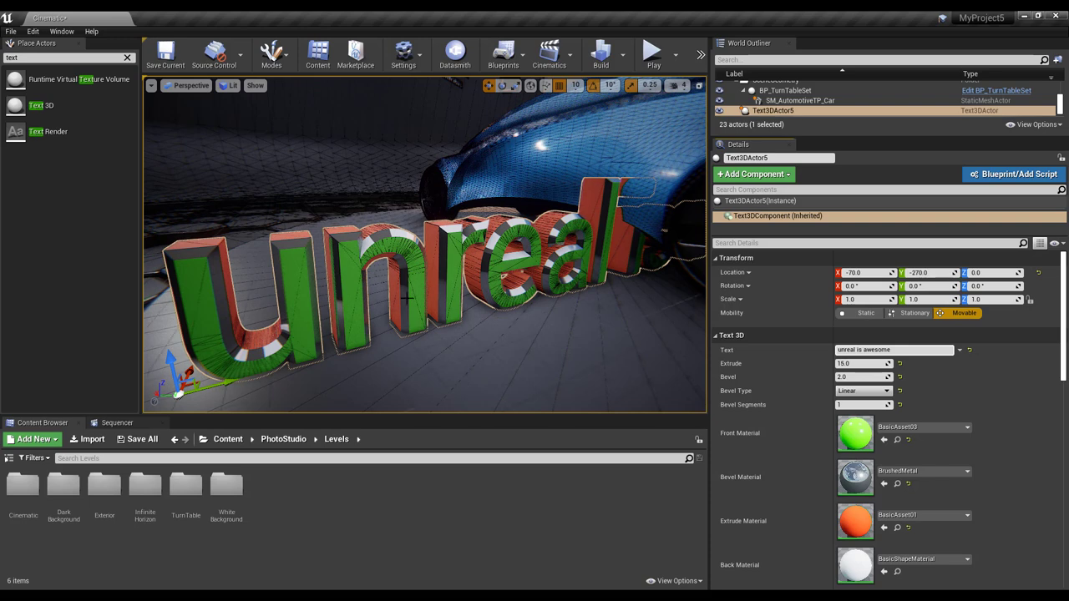
- Scale the text actor down to 0.25 and lower the camera for a flatter view
{"action": "left_click", "coordinate": [515, 85]}
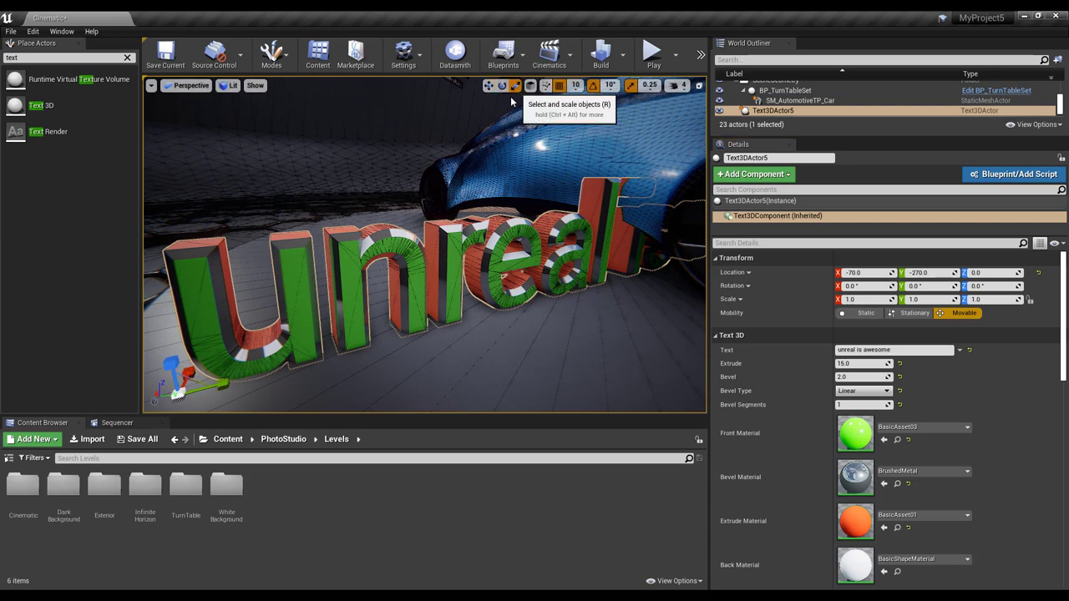
{"action": "left_click_drag", "start_coordinate": [182, 389], "coordinate": [179, 375]}
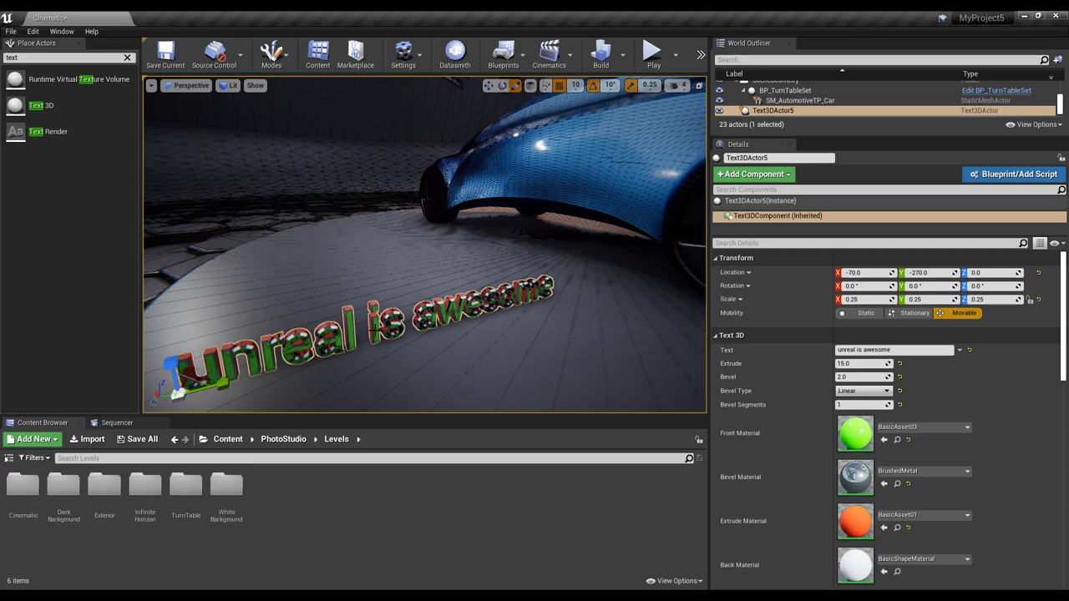
{"action": "right_click_drag", "start_coordinate": [370, 328], "coordinate": [341, 254]}
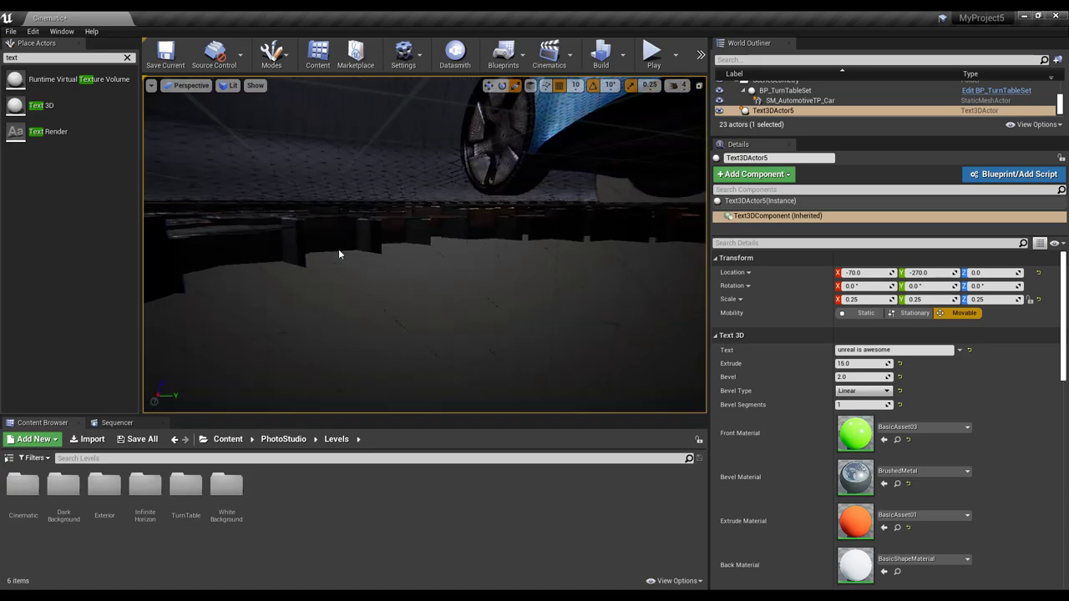
- Raise the Word Spacing of 'unreal is awesome' to about 3.04 and frame the text actor
{"action": "scroll", "coordinate": [342, 256], "scroll_direction": "up", "scroll_amount": 5}
{"action": "scroll", "coordinate": [390, 266], "scroll_direction": "down", "scroll_amount": 5}
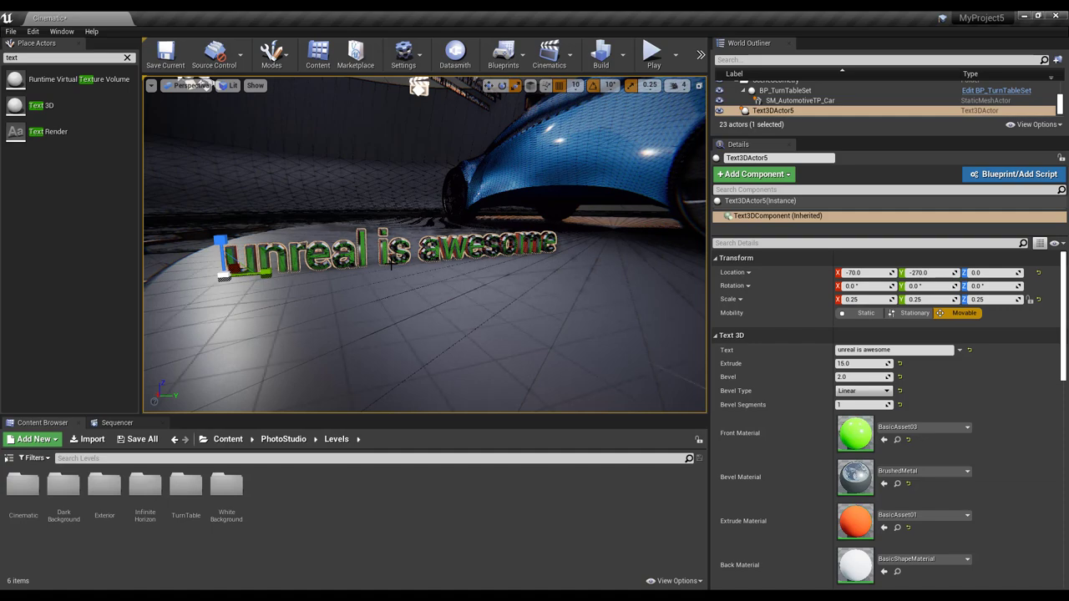
{"action": "right_click_drag", "start_coordinate": [481, 392], "coordinate": [481, 393]}
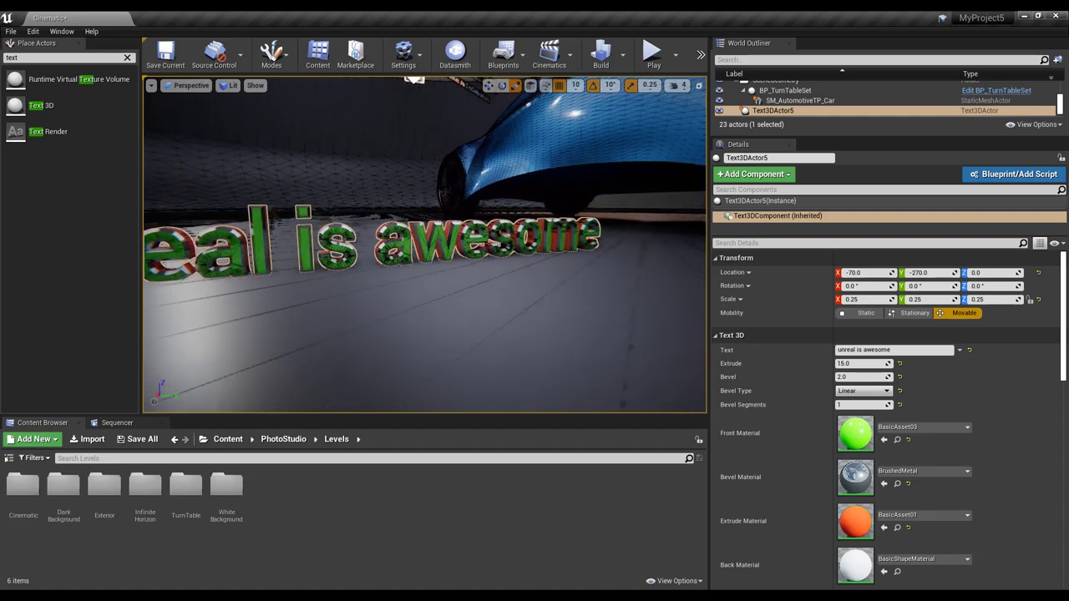
{"action": "scroll", "coordinate": [853, 404], "scroll_direction": "down", "scroll_amount": 3}
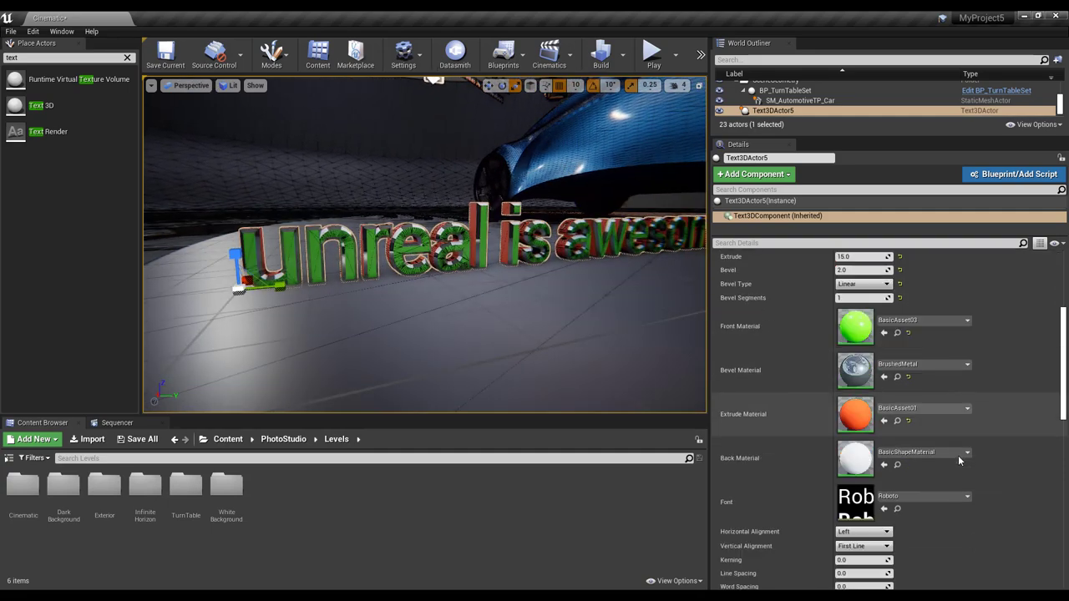
{"action": "scroll", "coordinate": [856, 434], "scroll_direction": "down", "scroll_amount": 2}
{"action": "scroll", "coordinate": [859, 462], "scroll_direction": "down", "scroll_amount": 1}
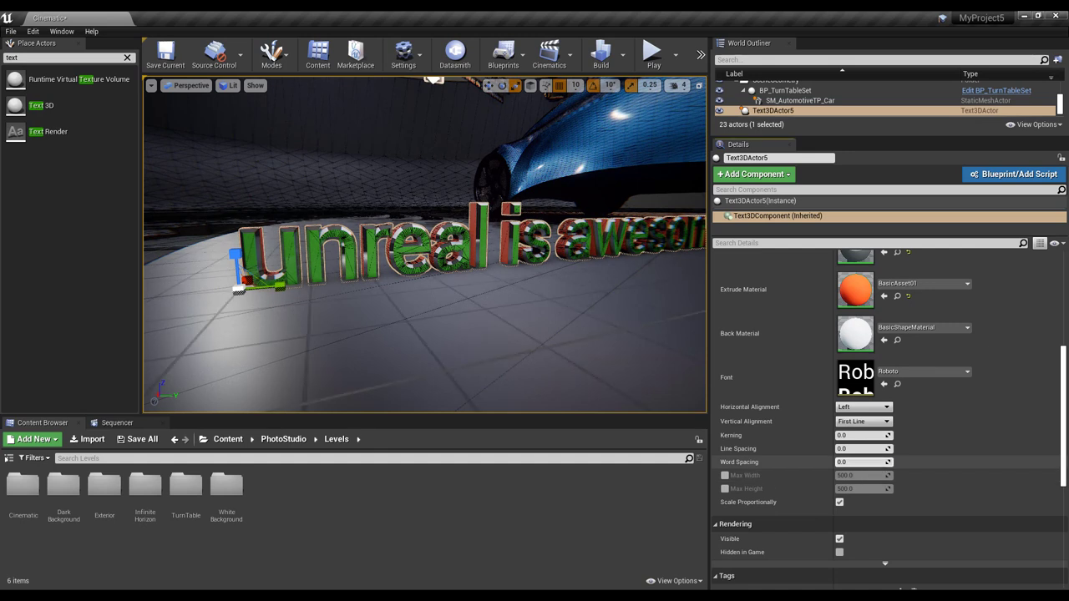
{"action": "left_click_drag", "start_coordinate": [861, 462], "coordinate": [825, 455]}
{"action": "scroll", "coordinate": [823, 447], "scroll_direction": "up", "scroll_amount": 2}
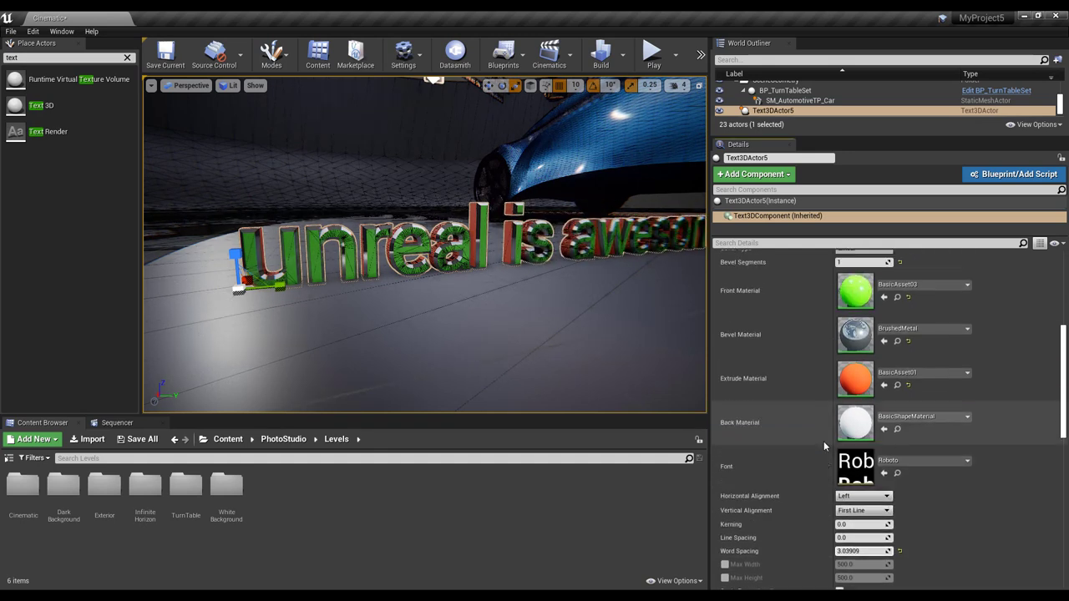
{"action": "scroll", "coordinate": [824, 447], "scroll_direction": "up", "scroll_amount": 4}
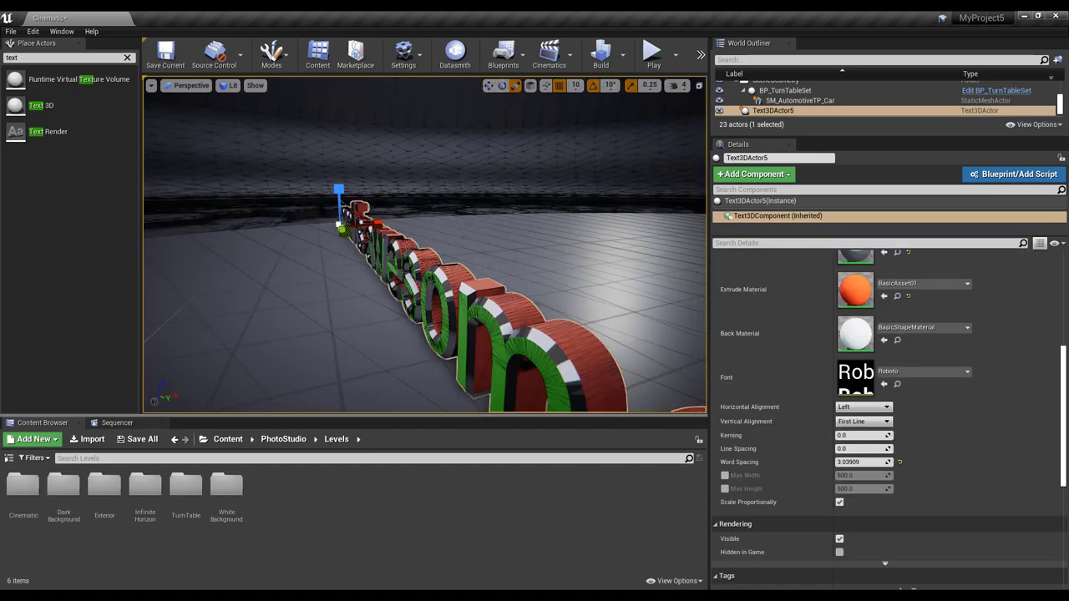
{"action": "key", "text": "f"}
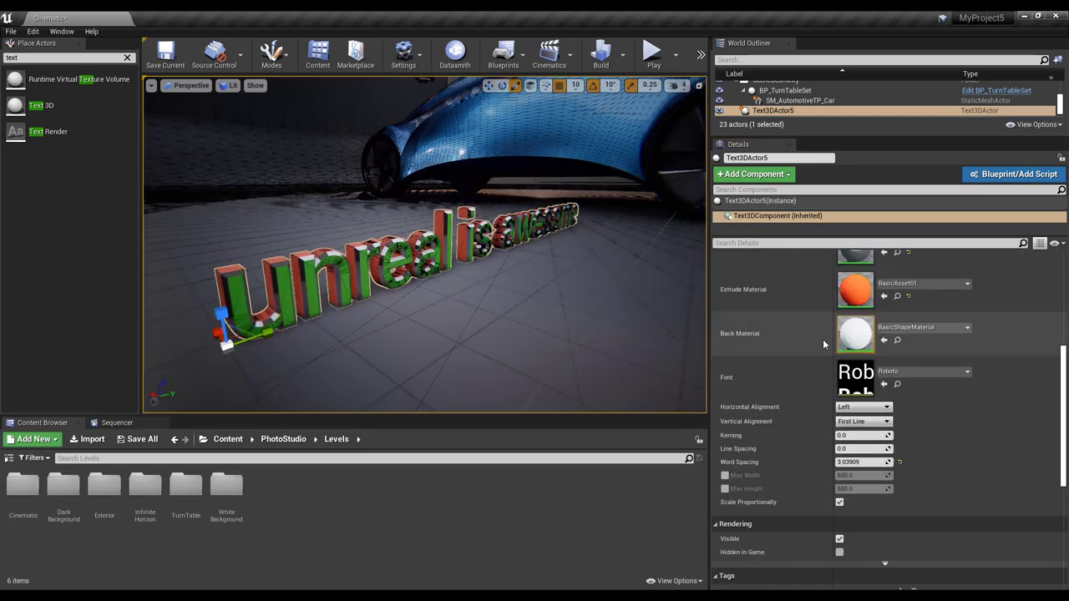
{"action": "scroll", "coordinate": [818, 329], "scroll_direction": "up", "scroll_amount": 2}
{"action": "scroll", "coordinate": [818, 329], "scroll_direction": "up", "scroll_amount": 3}
- Scroll up the Details panel of the EPIC text actor
{"action": "scroll", "coordinate": [818, 330], "scroll_direction": "up", "scroll_amount": 2}
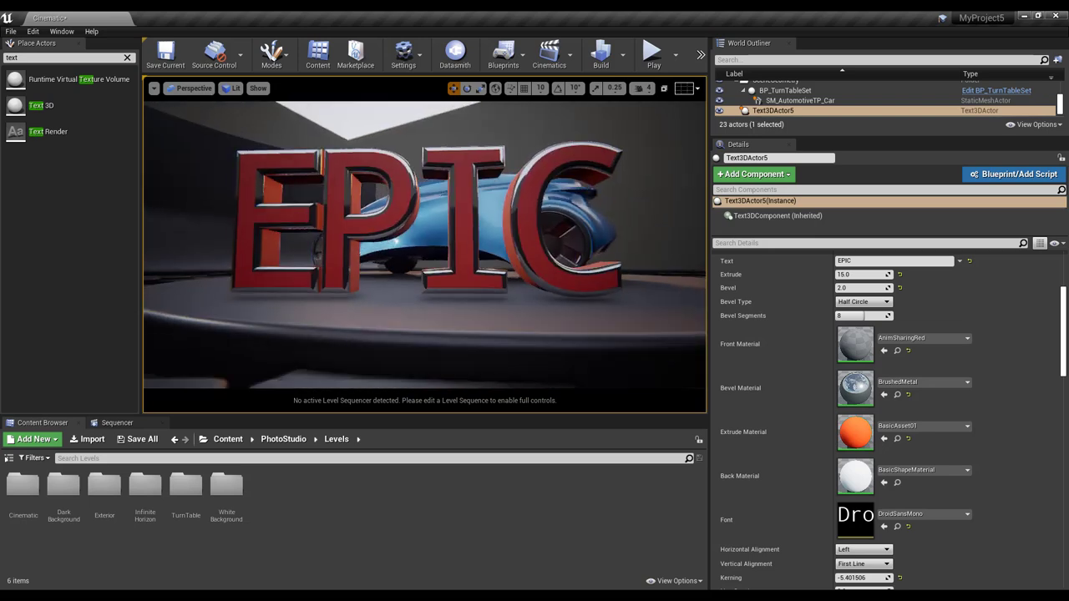
- Select the car model, then the background environment sphere
{"action": "left_click", "coordinate": [455, 209]}
{"action": "left_click", "coordinate": [407, 139]}
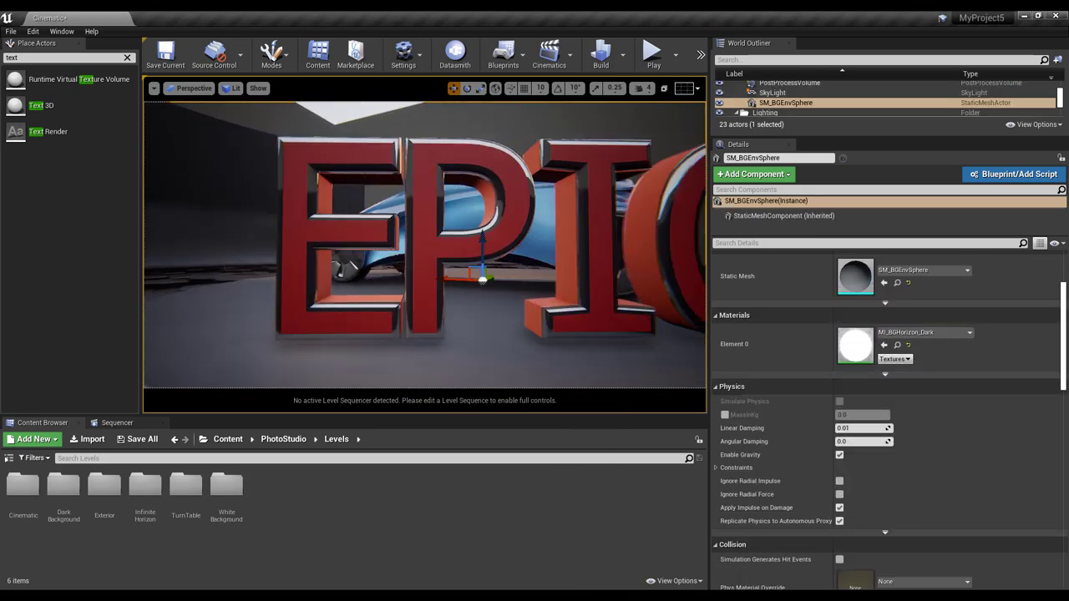
{"action": "scroll", "coordinate": [407, 139], "scroll_direction": "down", "scroll_amount": 5}
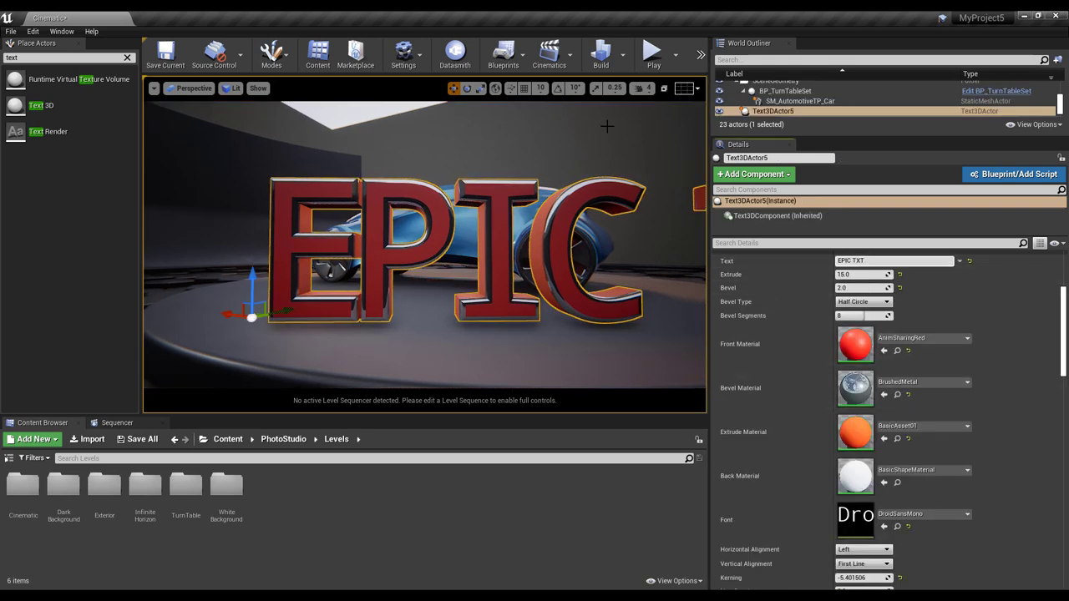
- Shrink the 'EPIC TXT' text with the scale gizmo, then start Play
{"action": "left_click", "coordinate": [480, 87]}
{"action": "left_click_drag", "start_coordinate": [252, 318], "coordinate": [247, 323]}
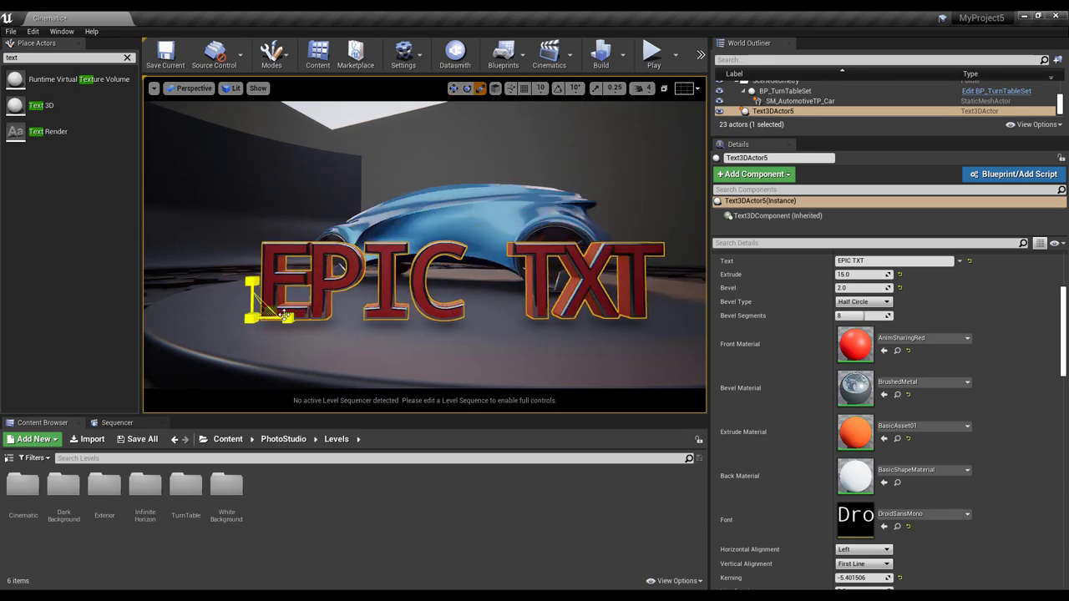
{"action": "left_click", "coordinate": [452, 87]}
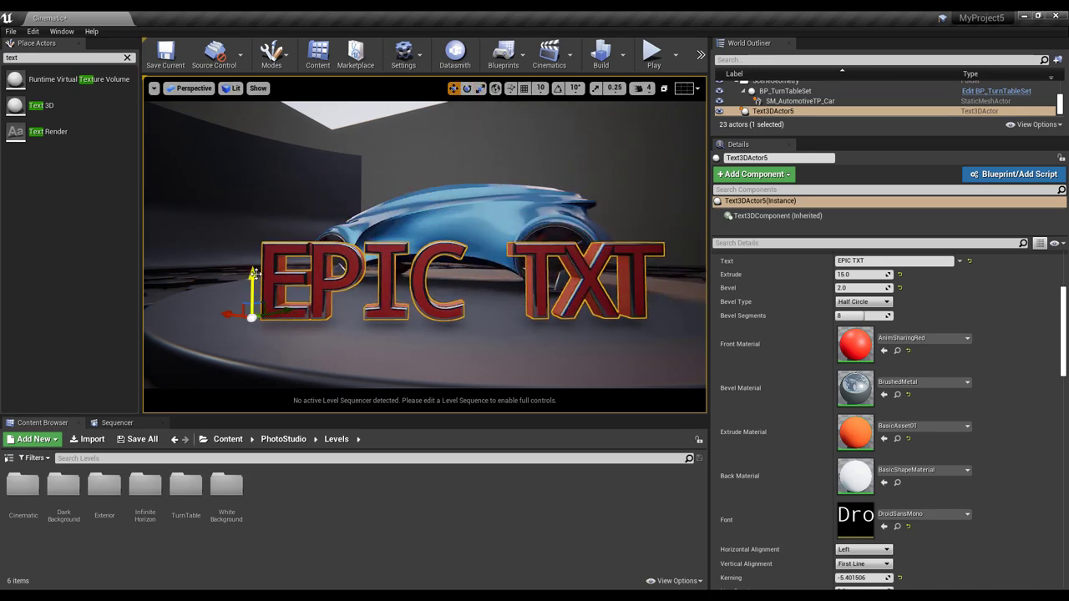
{"action": "left_click", "coordinate": [653, 54]}
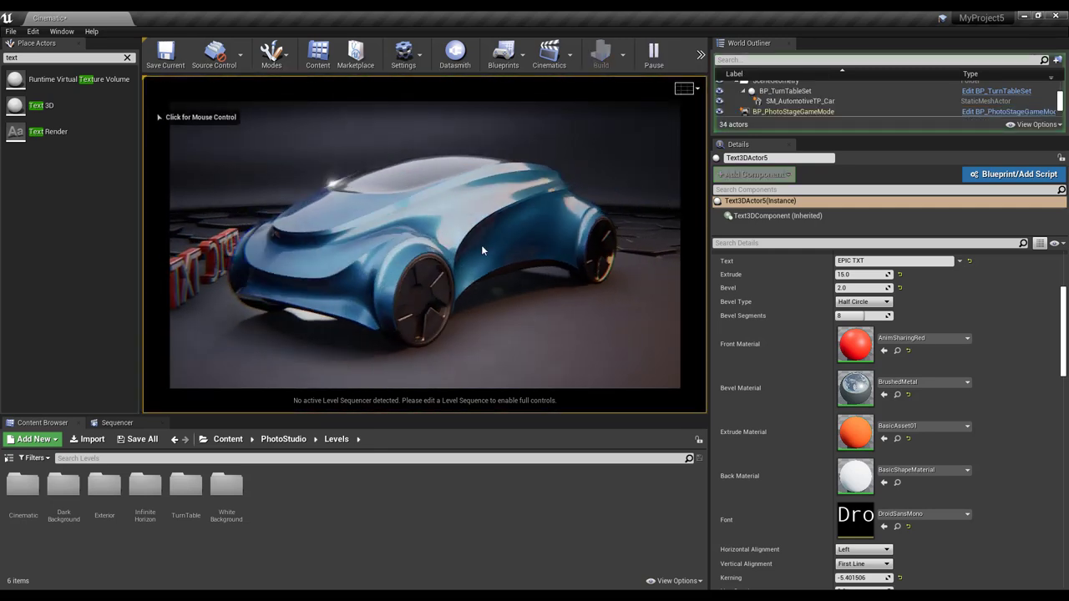
- Click into the running game viewport to take mouse control
{"action": "left_click", "coordinate": [481, 245]}
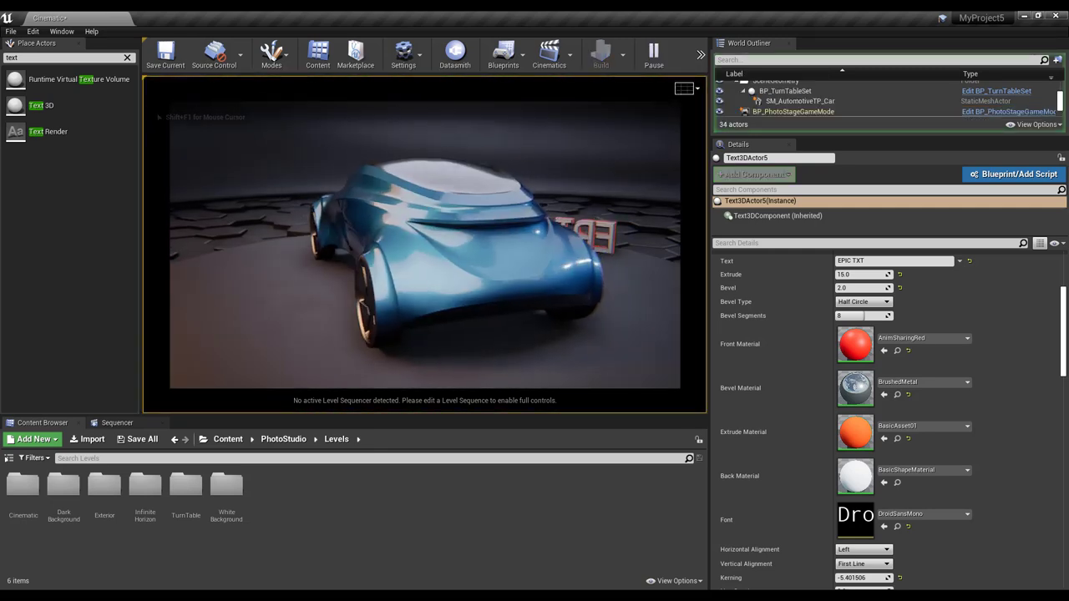